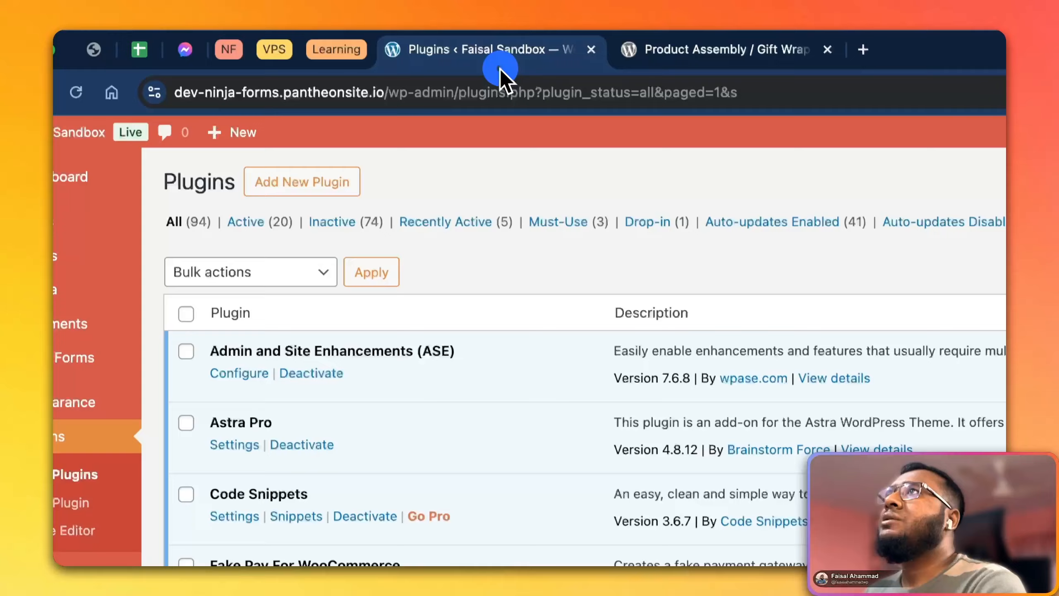
Find the Product Assembly / Gift Wrap / ... Cost for WooCommerce plugin by searching "Product Assembly", then install and activate it
click(267, 182)
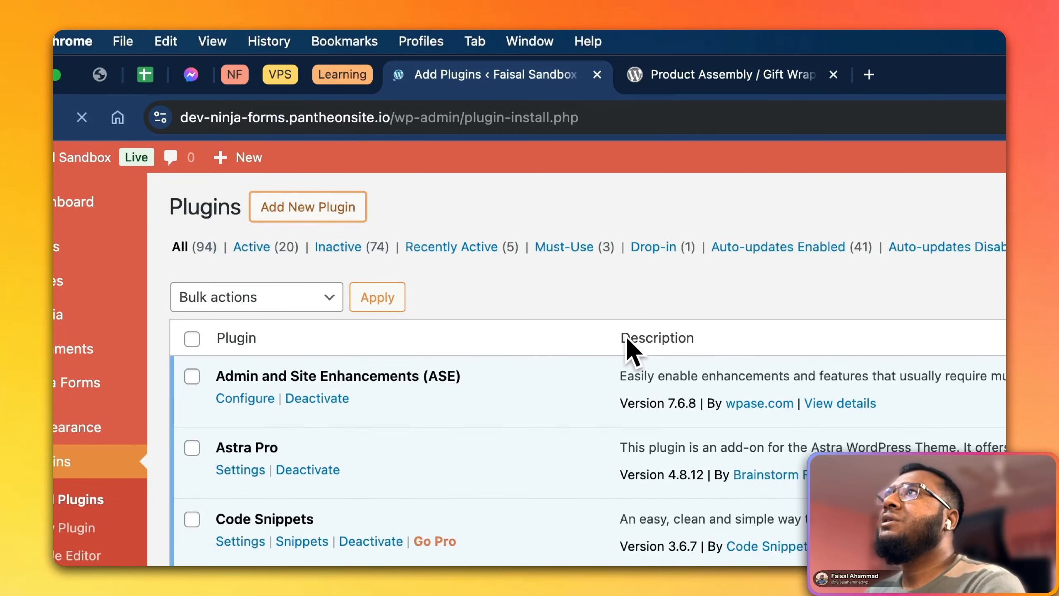
click(790, 267)
text(Product Assembly)
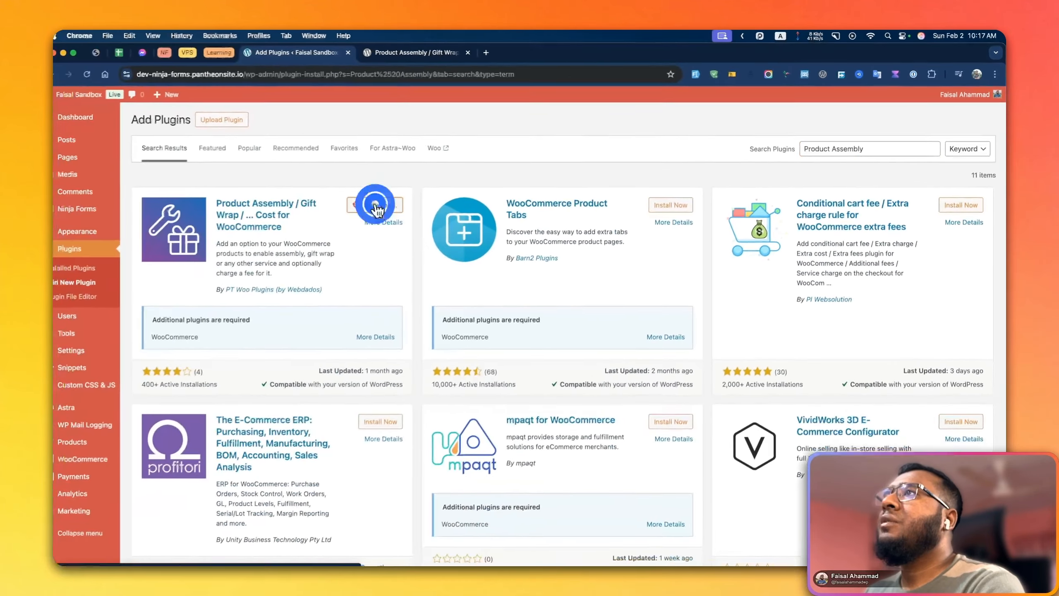
click(383, 204)
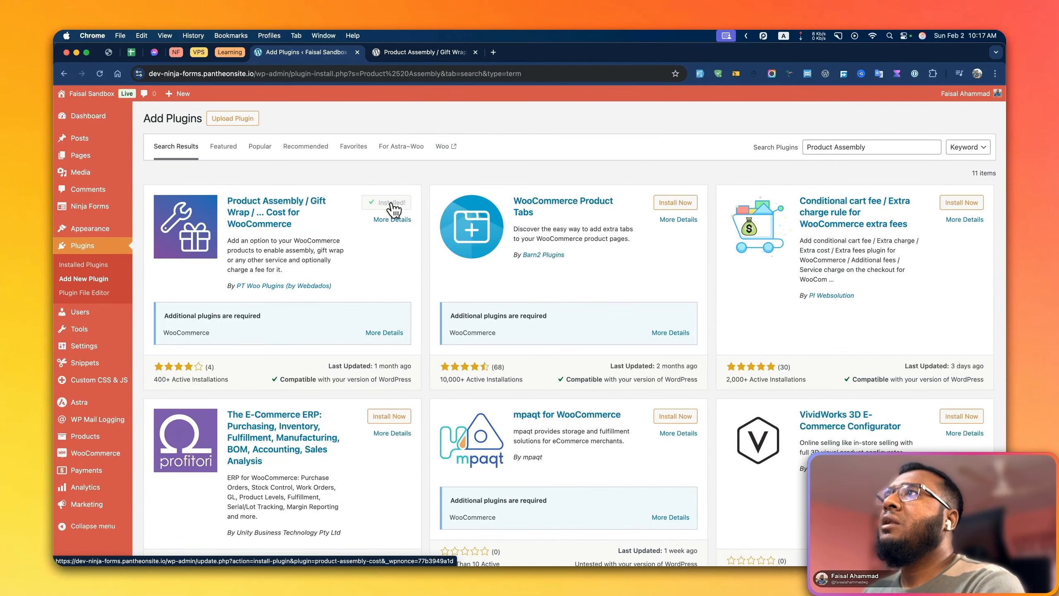
click(383, 202)
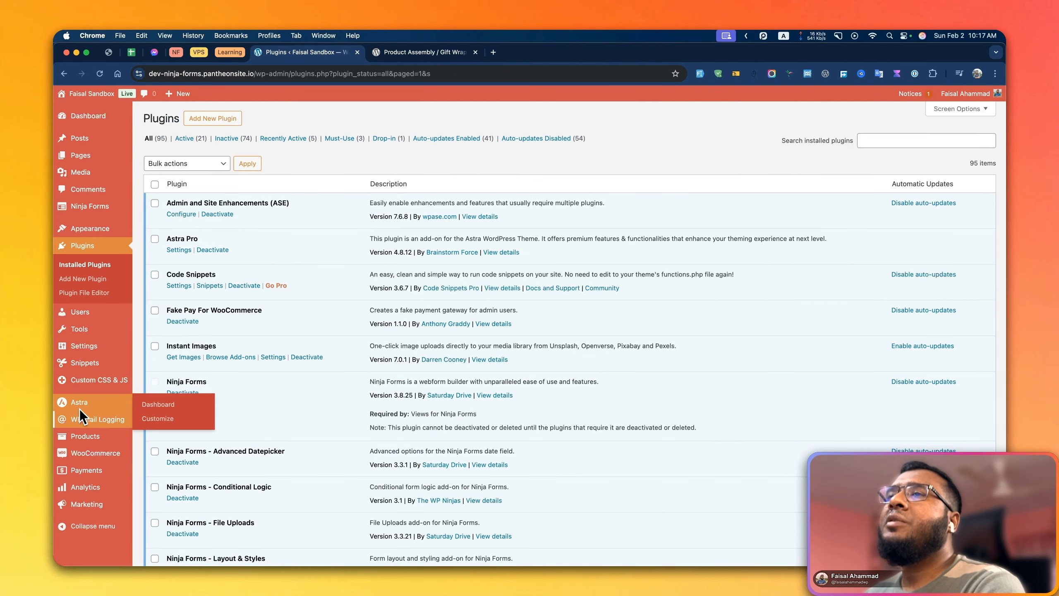
Open the WooCommerce product settings at the Product Assembly / Gift Wrap section
scroll(76, 445, down, 4)
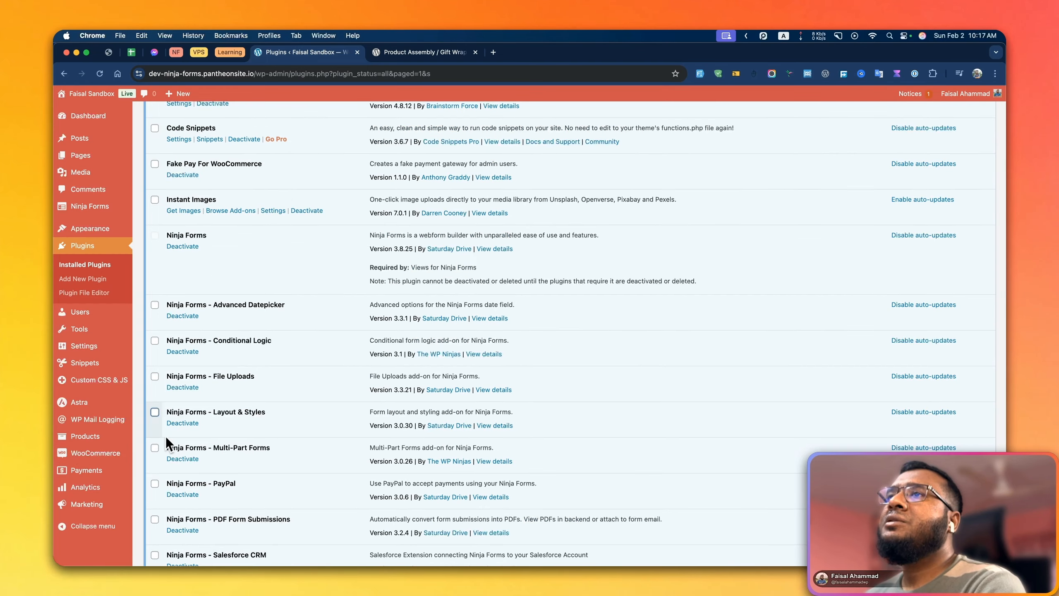
click(151, 463)
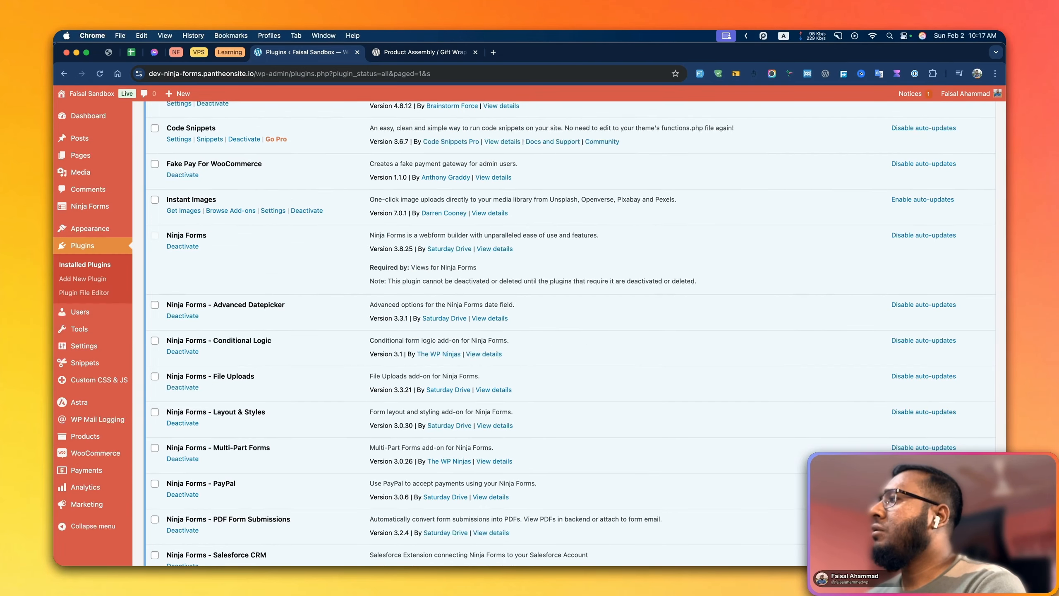
click(169, 511)
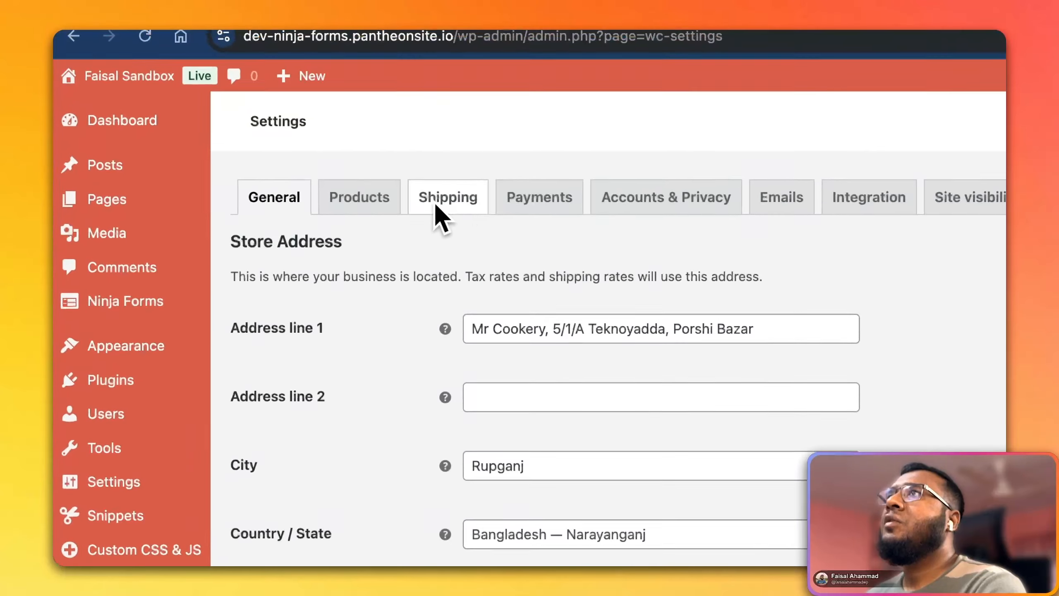
click(352, 200)
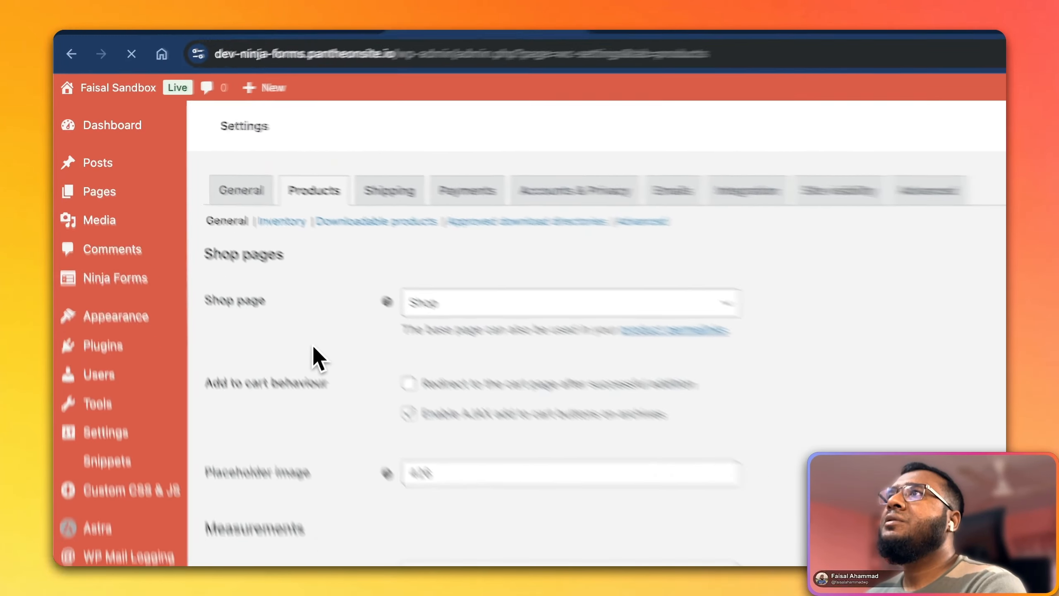
scroll(317, 357, down, 5)
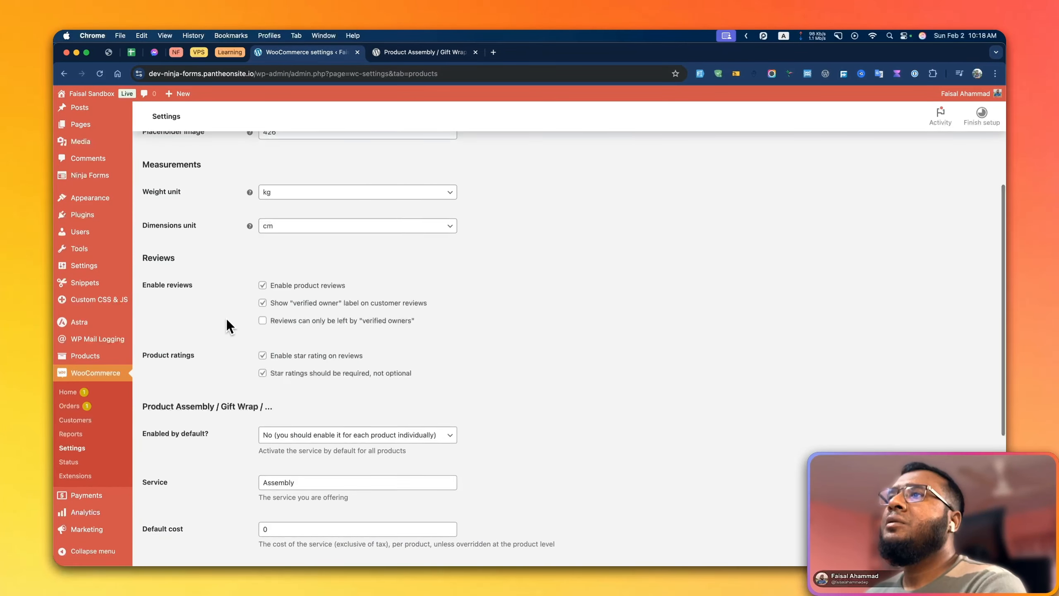
scroll(226, 317, down, 4)
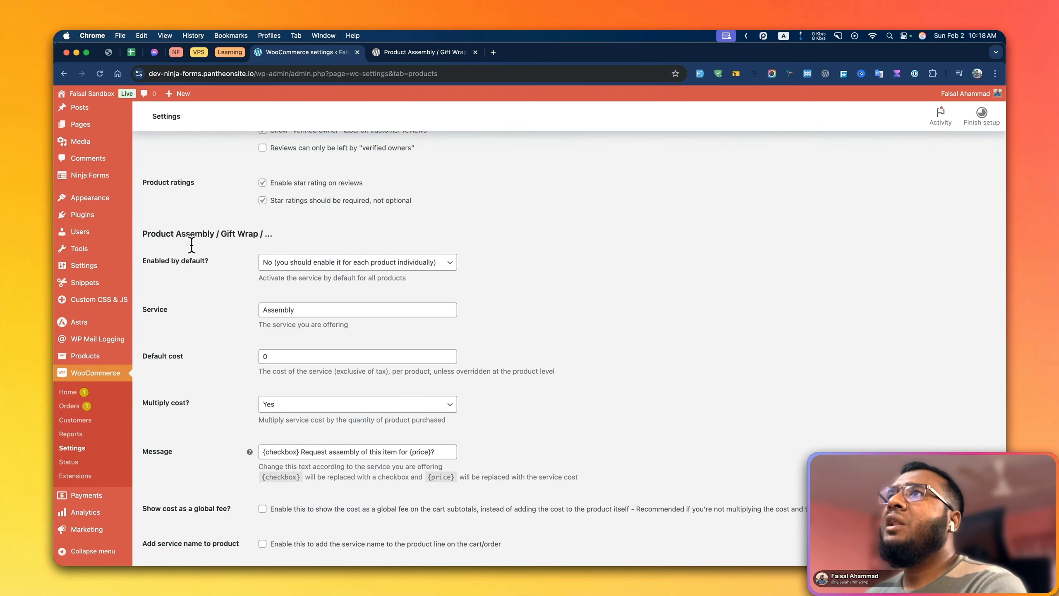
drag(149, 235, 283, 234)
click(290, 234)
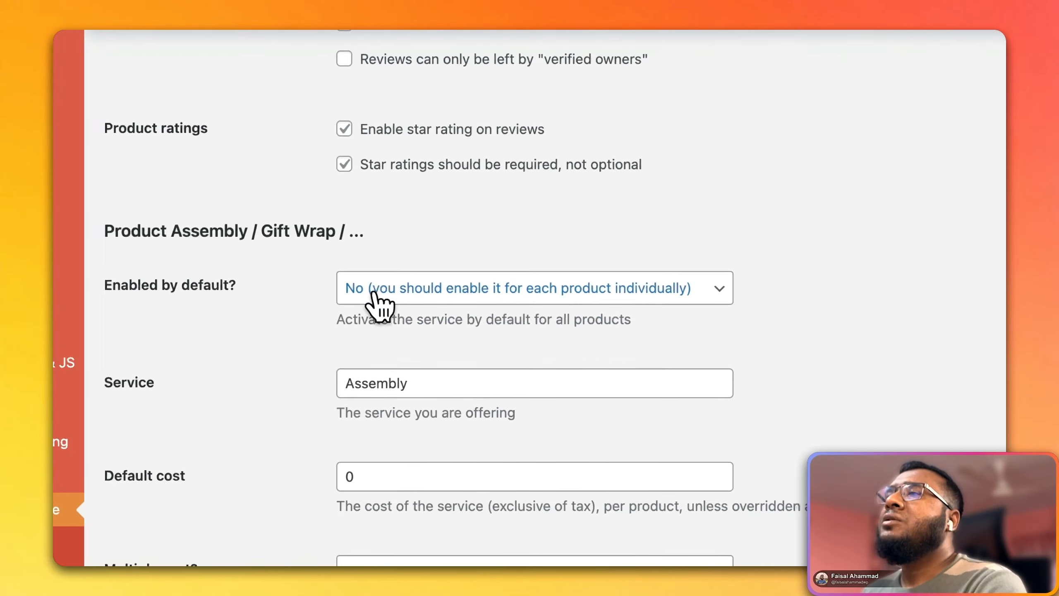
click(438, 291)
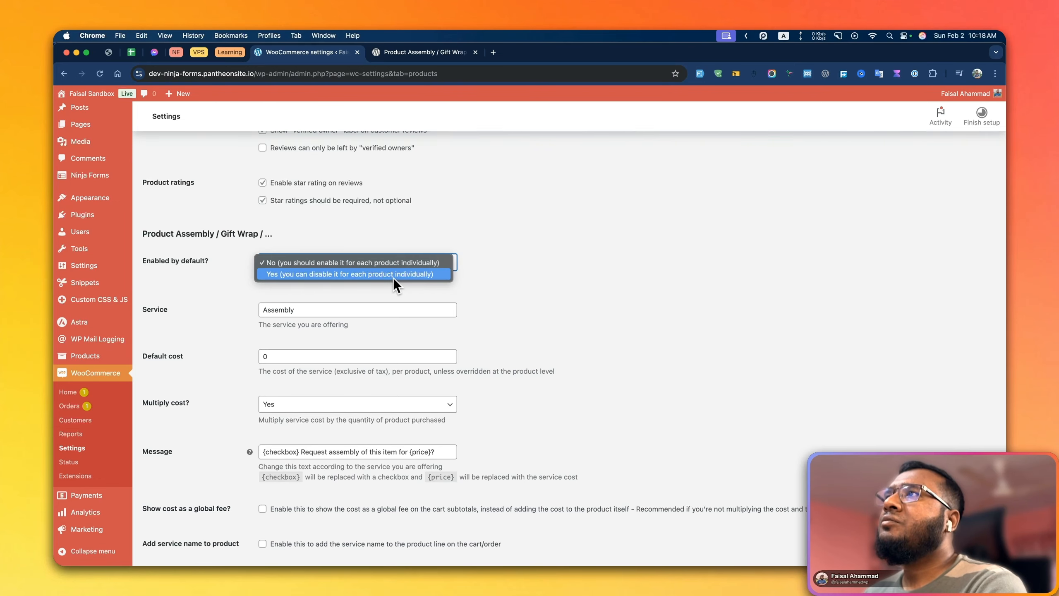
click(240, 285)
click(282, 264)
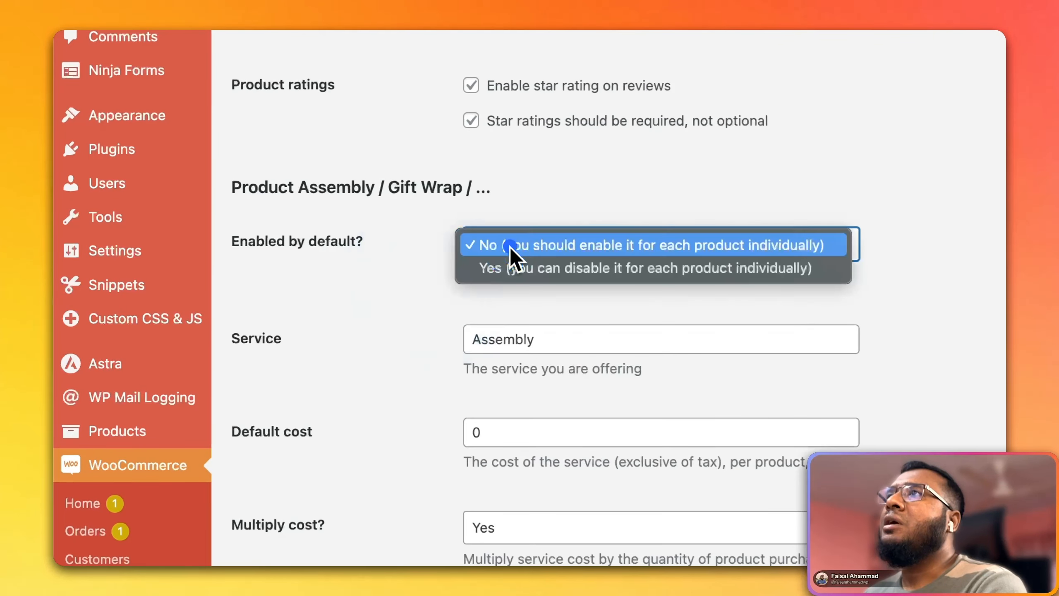
click(394, 298)
Name the offered service "Gift Wrapper" and set its default cost to 20
drag(558, 336, 438, 352)
text(Gift )
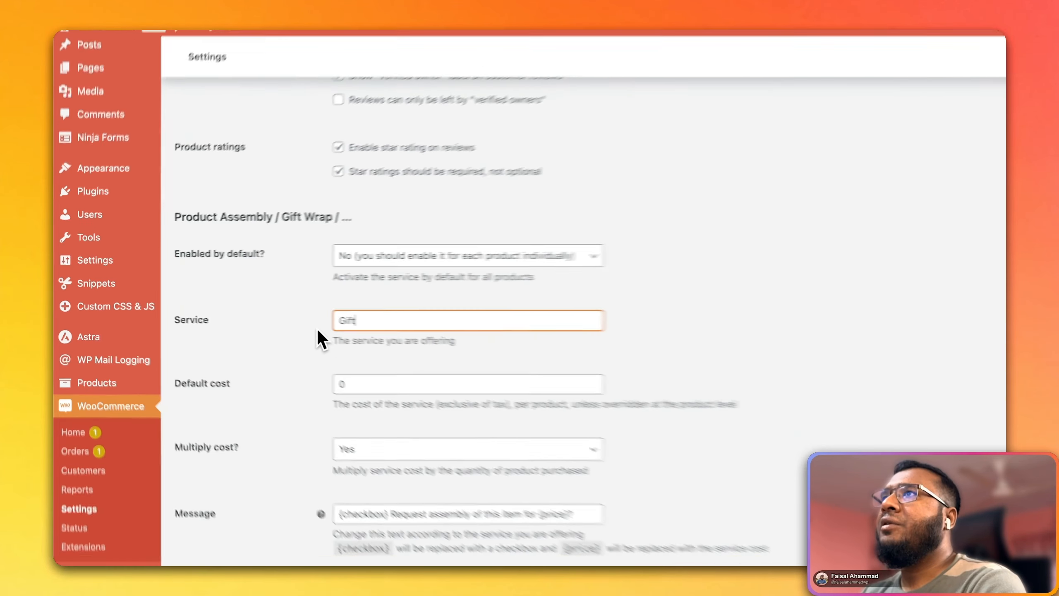
text(Wrapper)
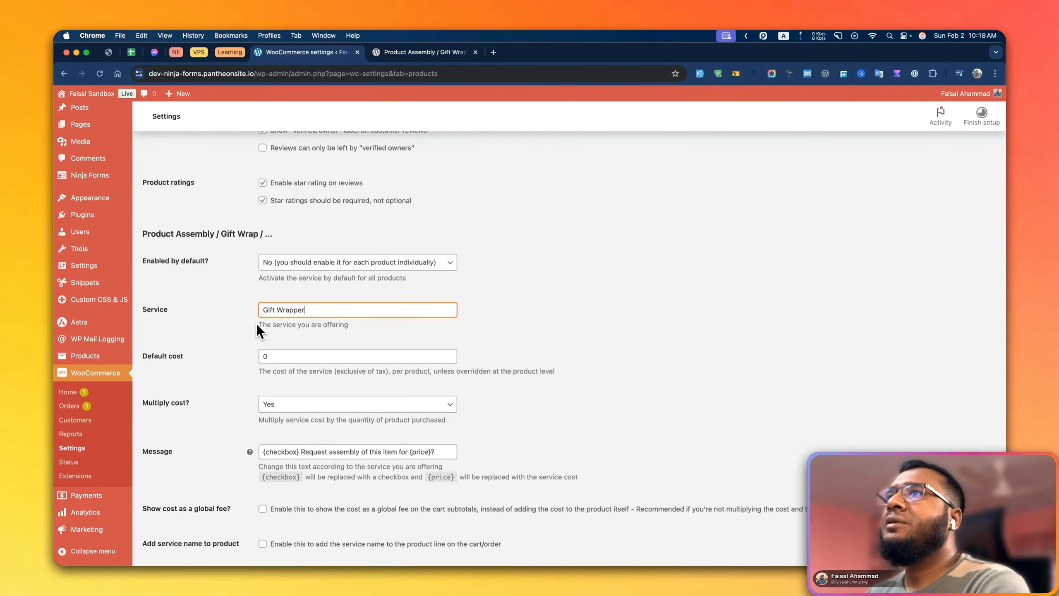
click(263, 355)
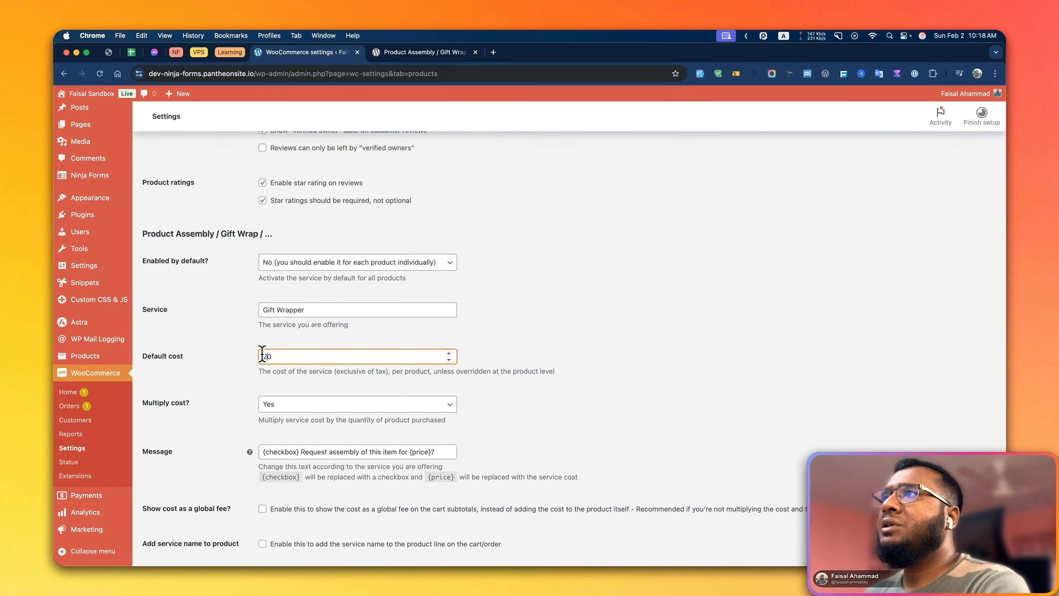
Change the service message to "{checkbox} Request warpping of this item for {price}?"
scroll(234, 371, down, 3)
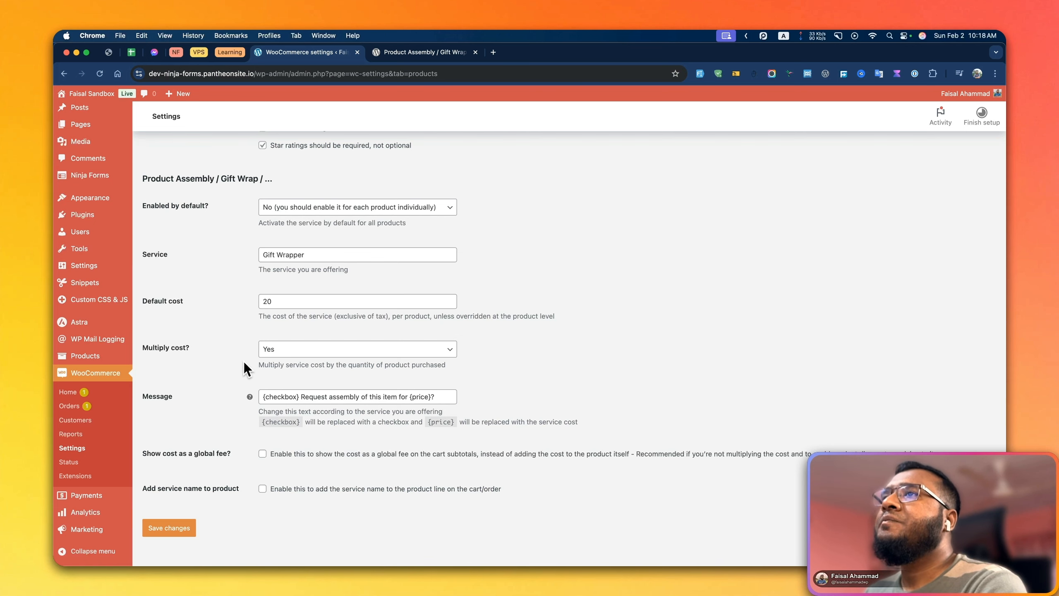
scroll(245, 363, down, 1)
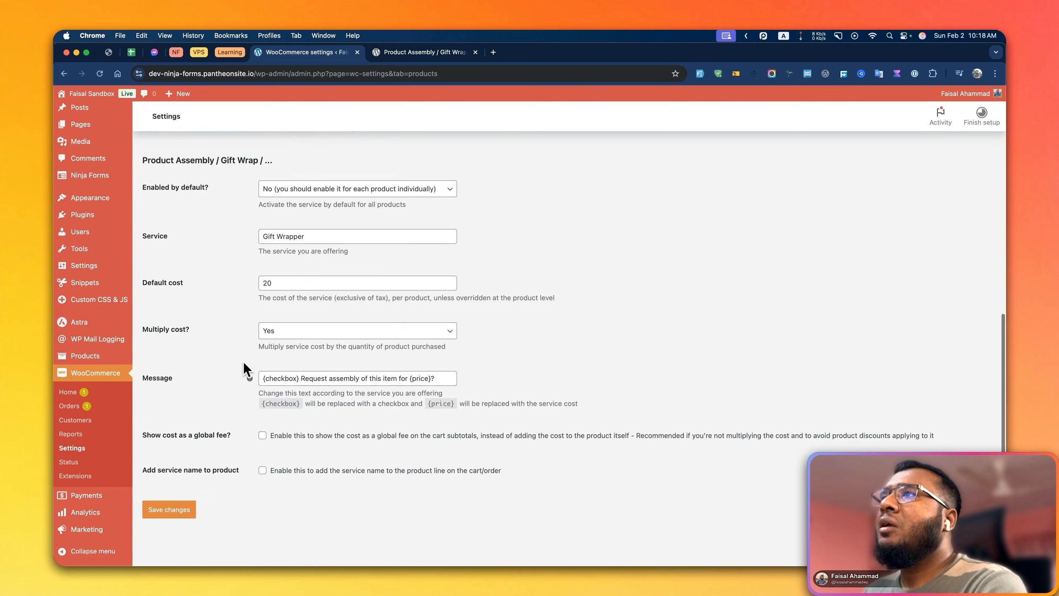
double_click(334, 379)
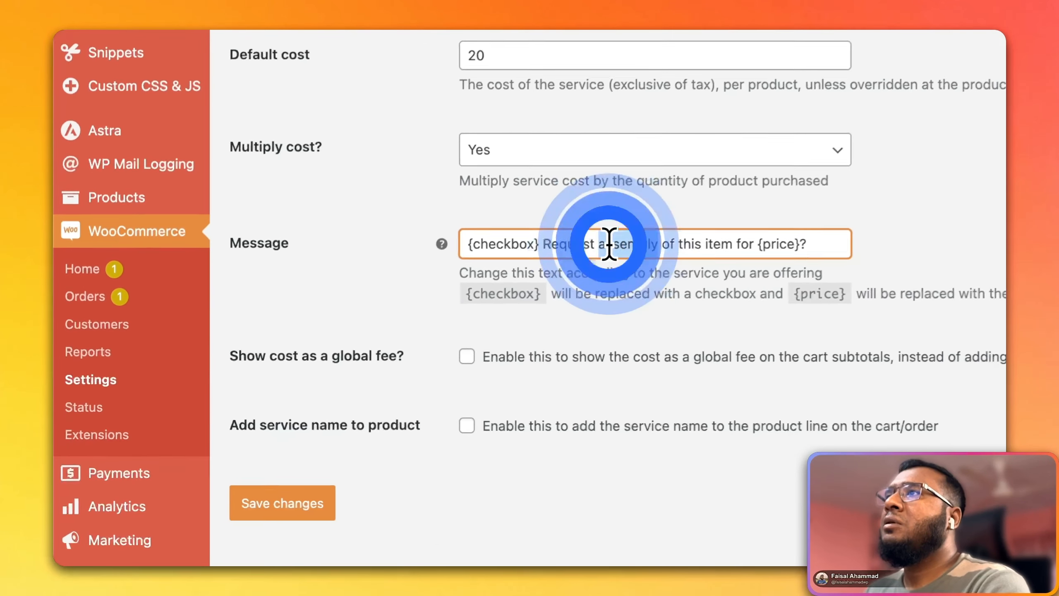
text(warppi)
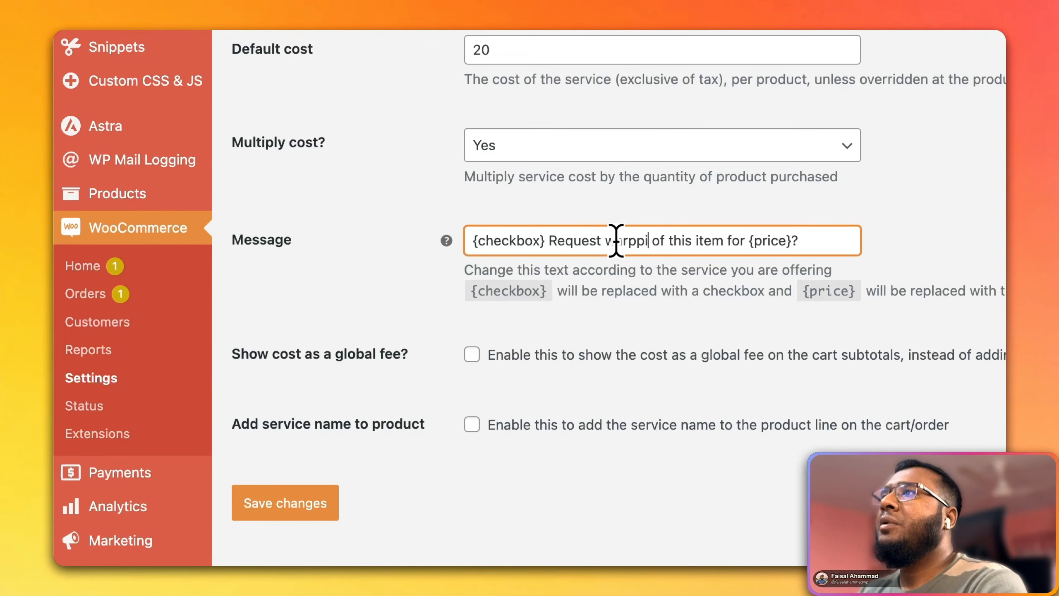
text(ng)
click(366, 256)
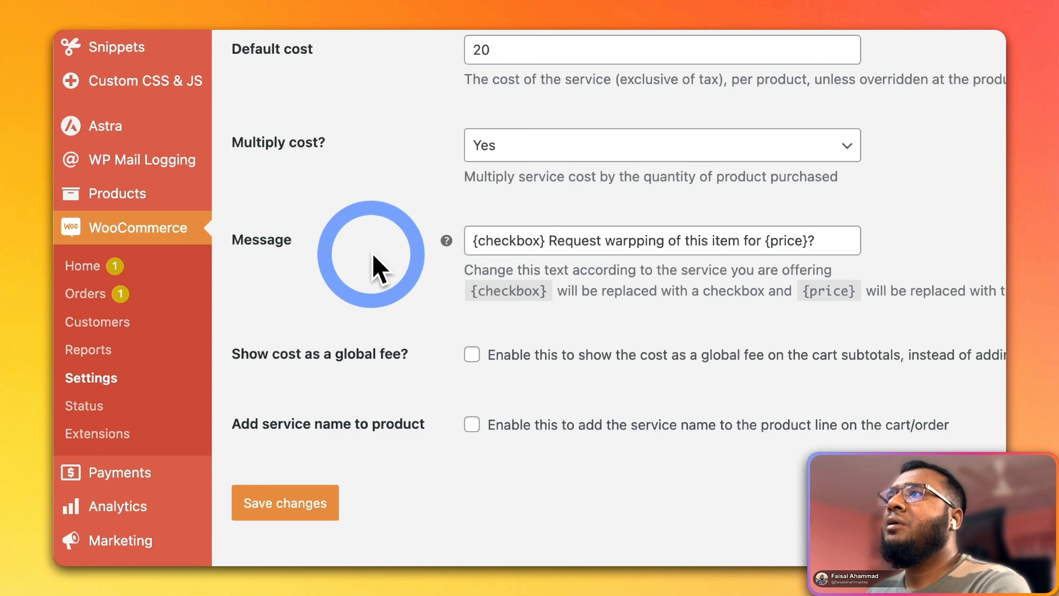
click(658, 238)
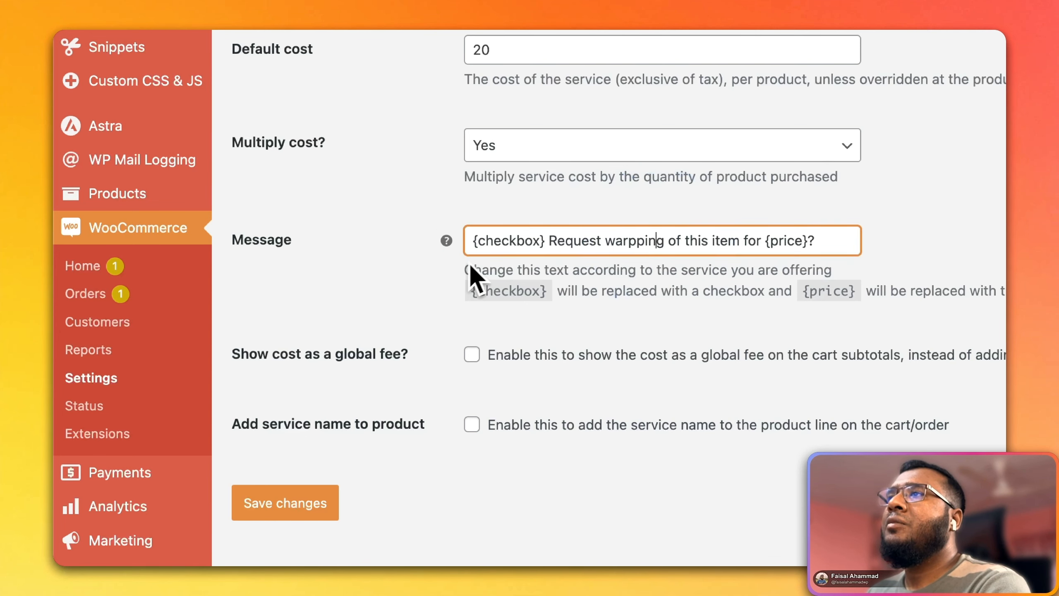
click(370, 297)
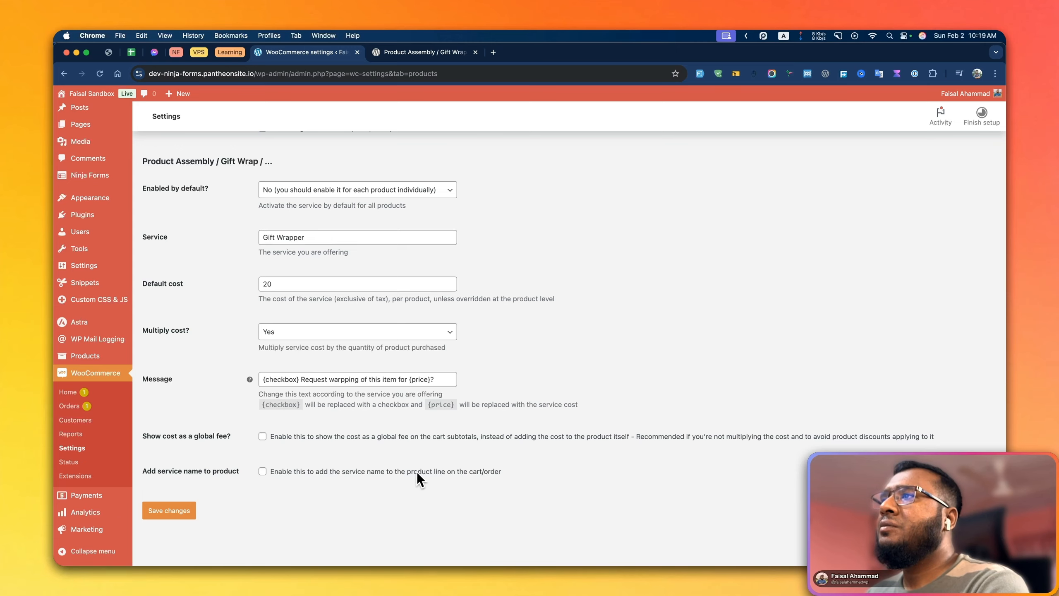
Set the service to Yes (you can disable it for each product individually) by default and save the settings
scroll(346, 457, up, 4)
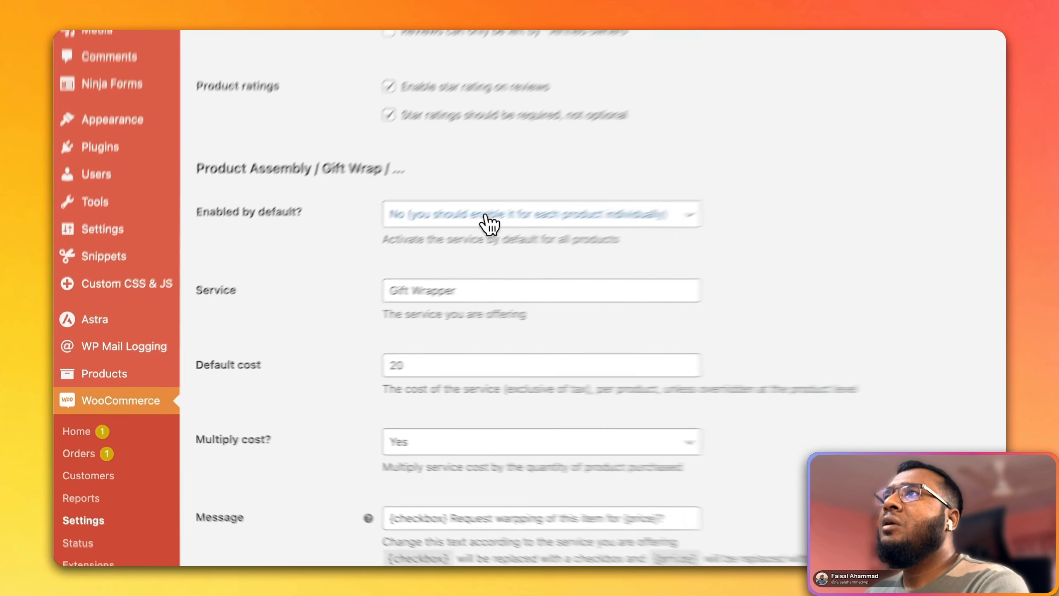
click(488, 218)
click(484, 235)
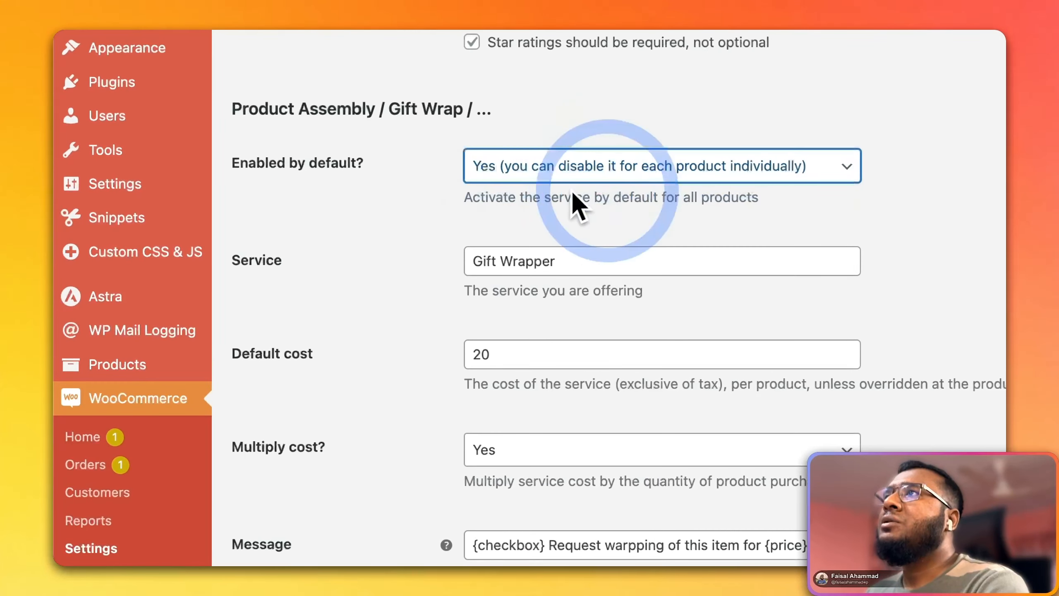
click(426, 239)
scroll(359, 435, down, 8)
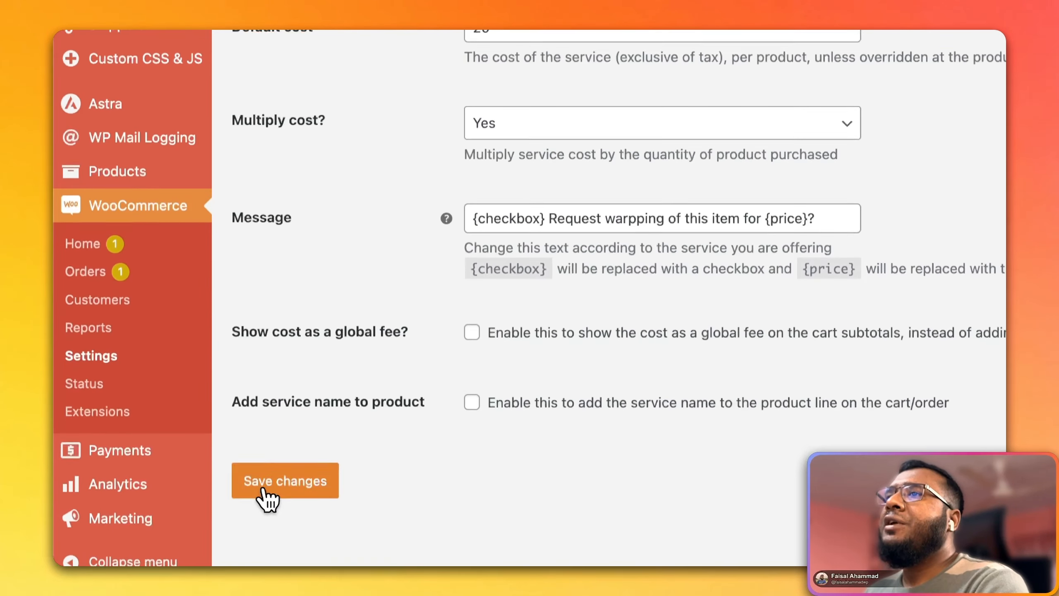
click(264, 487)
Visit the store in a separate browser tab and open the Brand Buttons product page
scroll(407, 331, up, 15)
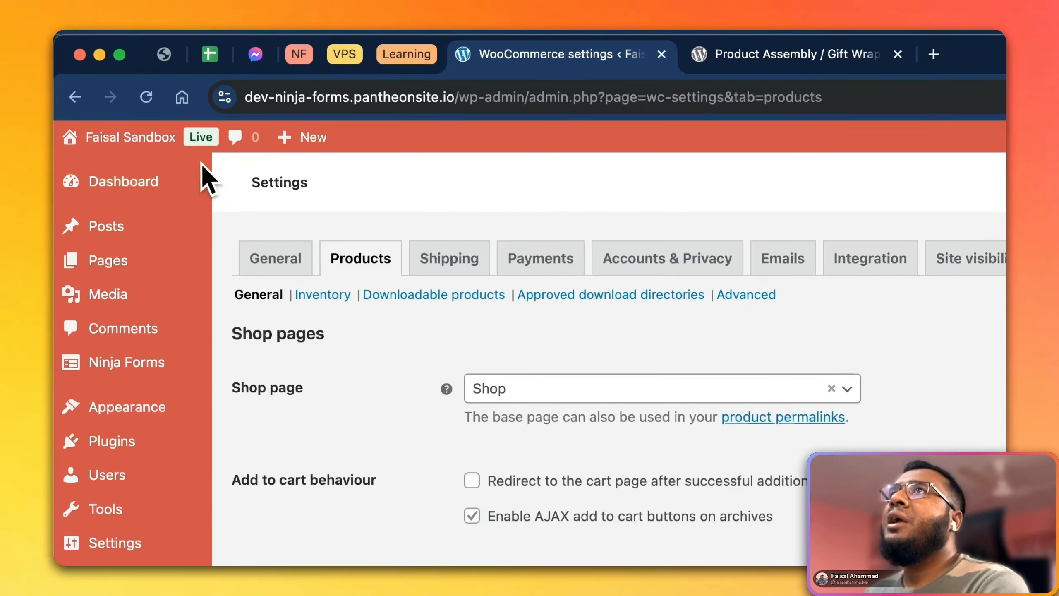
mouse_move(165, 163)
click(134, 213)
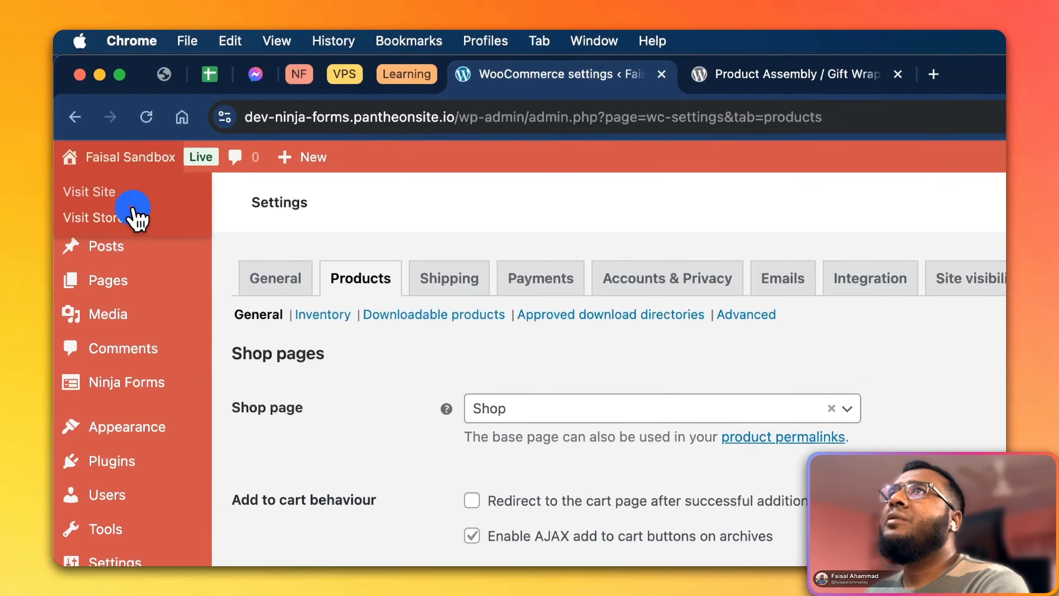
click(718, 73)
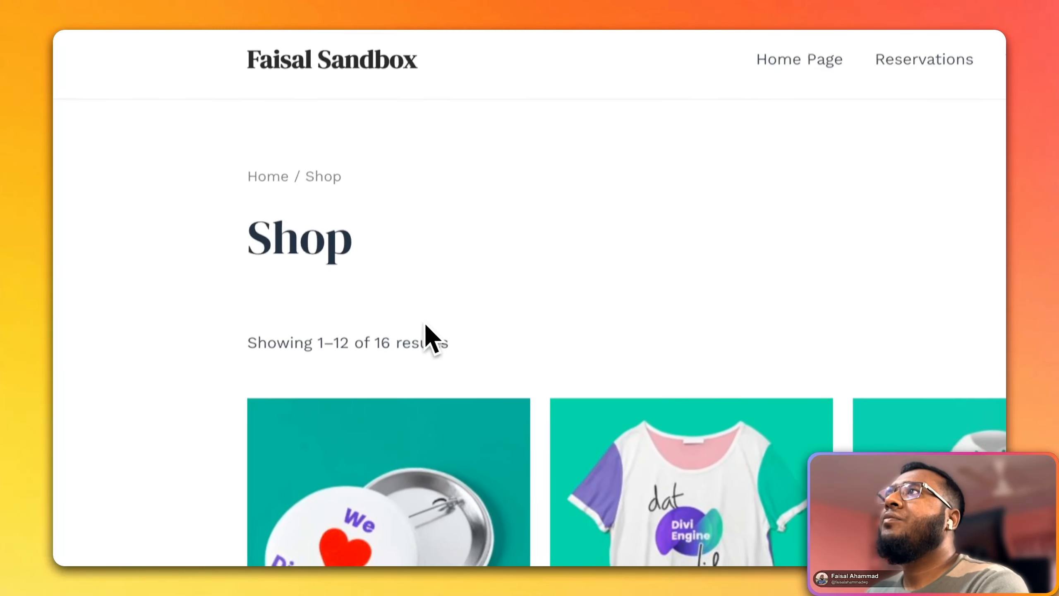
scroll(459, 430, down, 5)
click(292, 371)
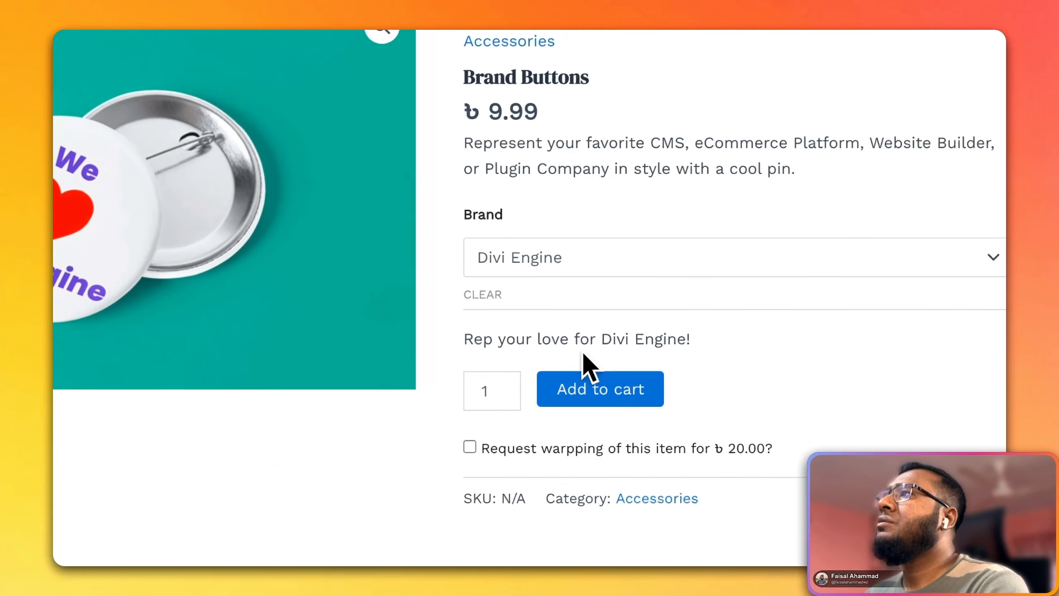
Add one Brand Buttons item to the cart without requesting wrapping and proceed through the cart to checkout
click(922, 369)
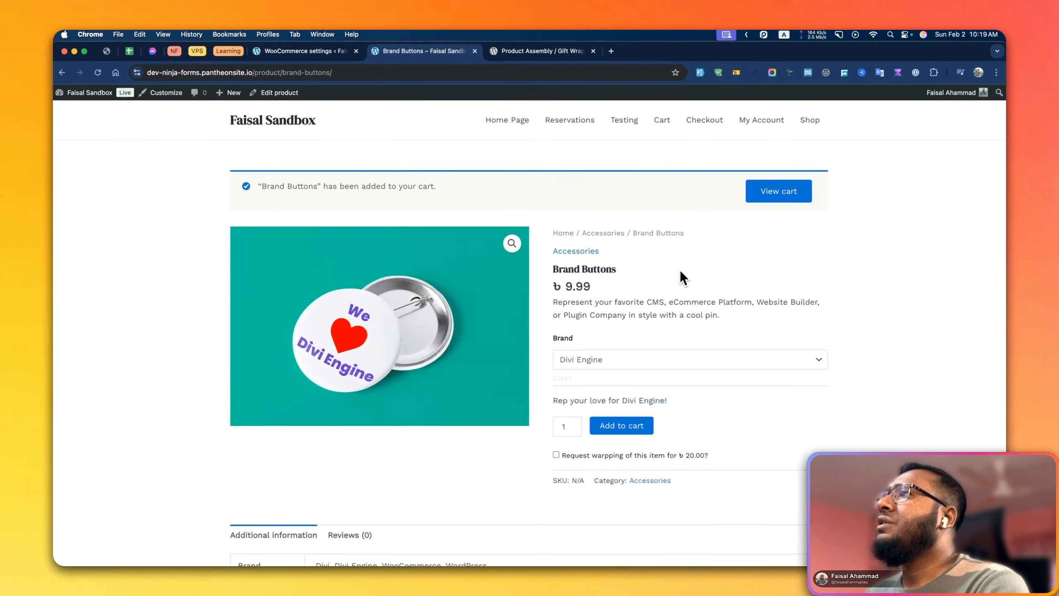
click(780, 190)
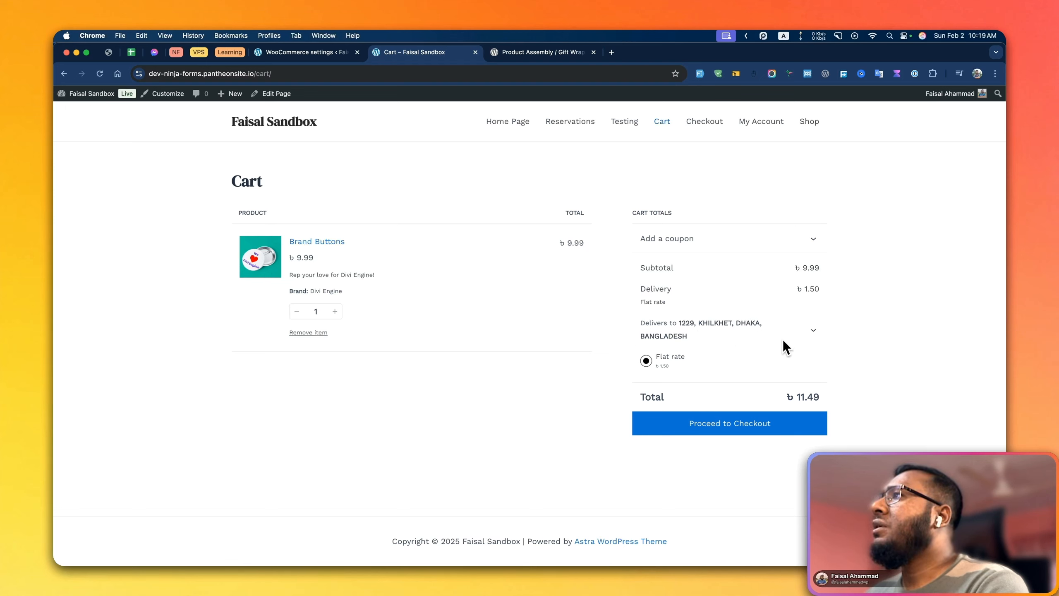
click(713, 422)
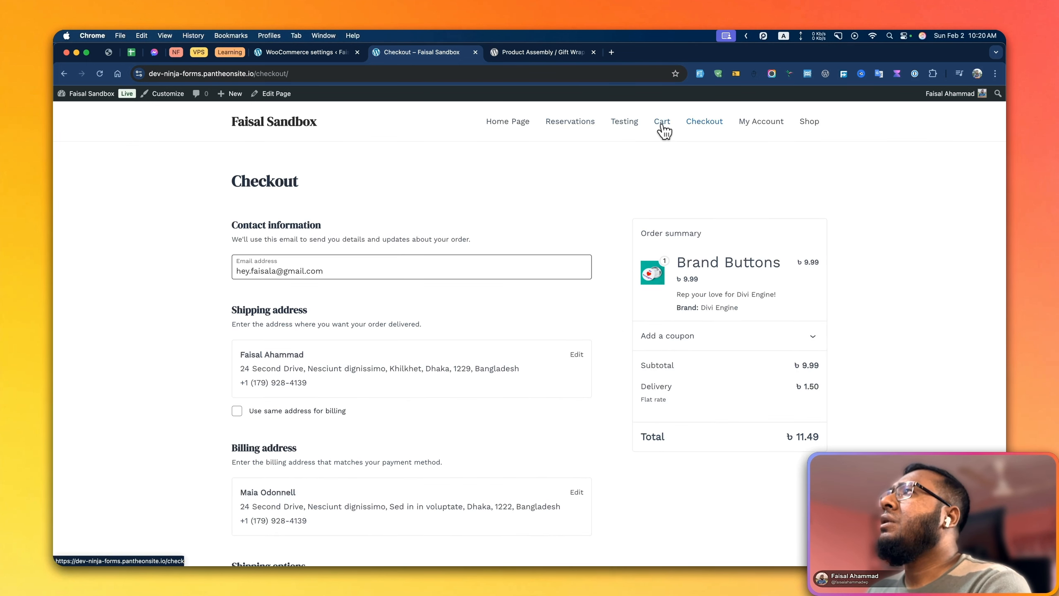
Return to the shop and open the Divi Engine Logo Zipper Hoodie product
click(811, 123)
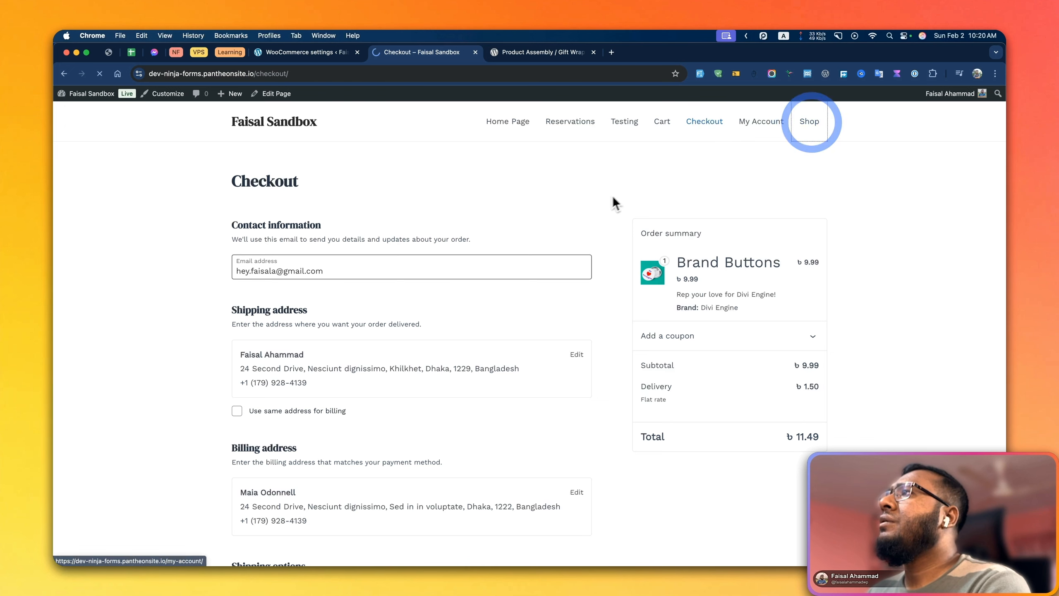
scroll(470, 297, down, 3)
scroll(470, 296, down, 1)
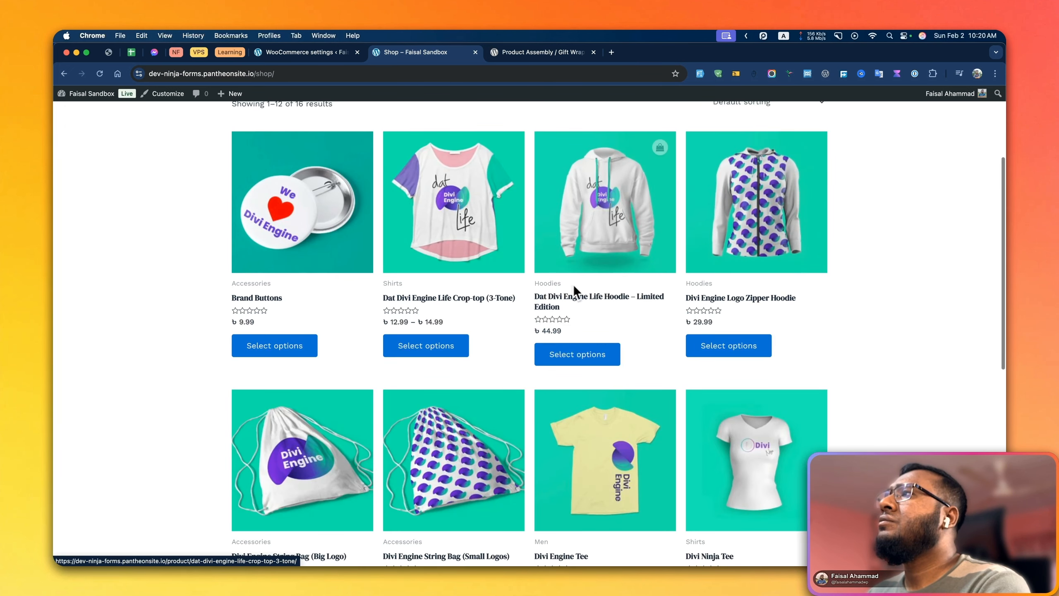
click(746, 296)
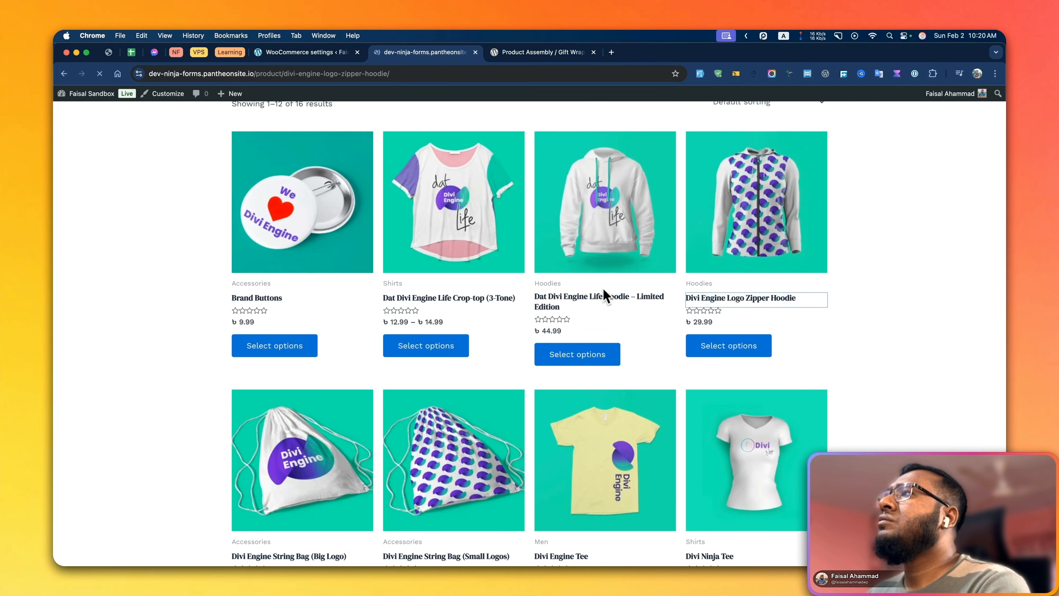
Add one Medium Divi Engine Logo Zipper Hoodie to the cart without requested wrapping and proceed through the cart to checkout
scroll(518, 304, down, 5)
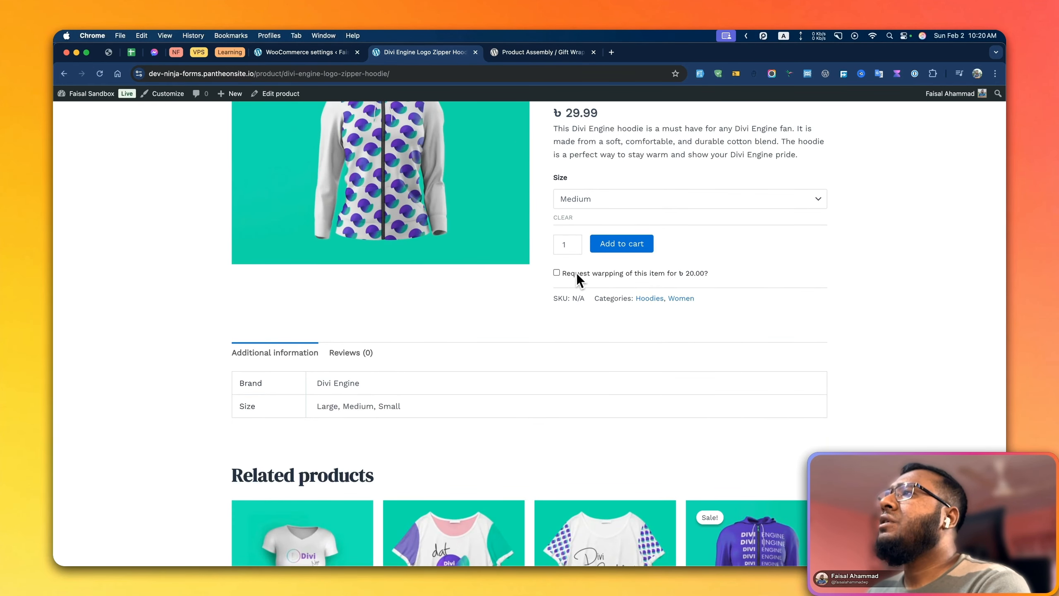
scroll(538, 289, up, 2)
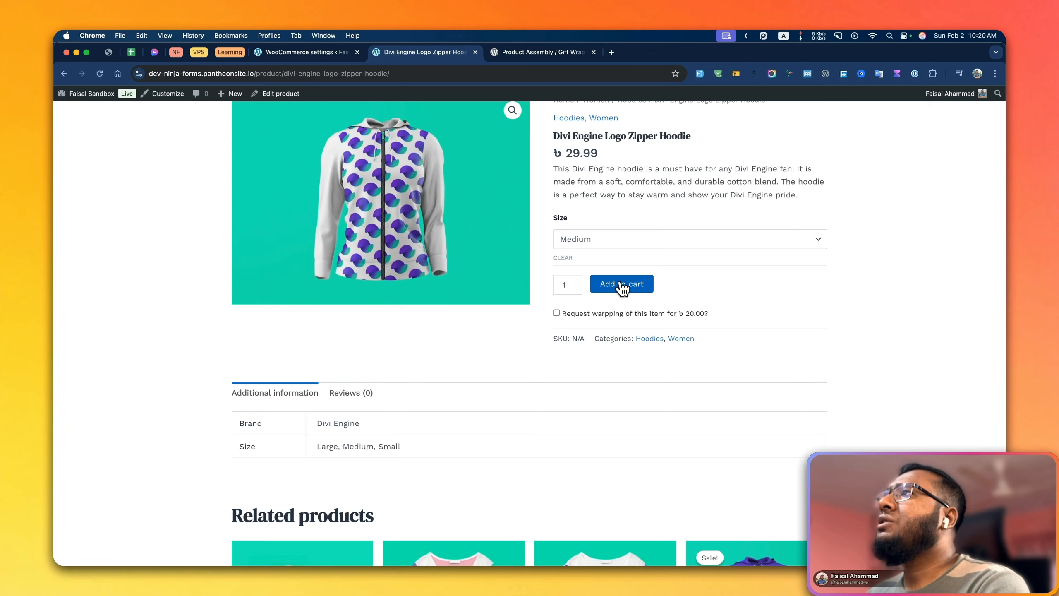
click(621, 285)
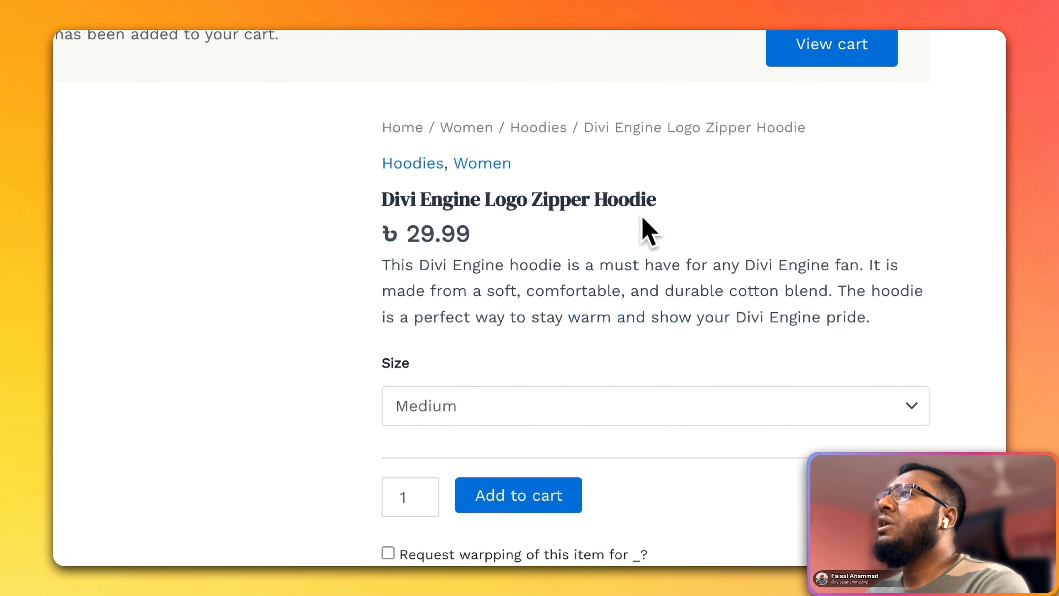
scroll(627, 256, down, 4)
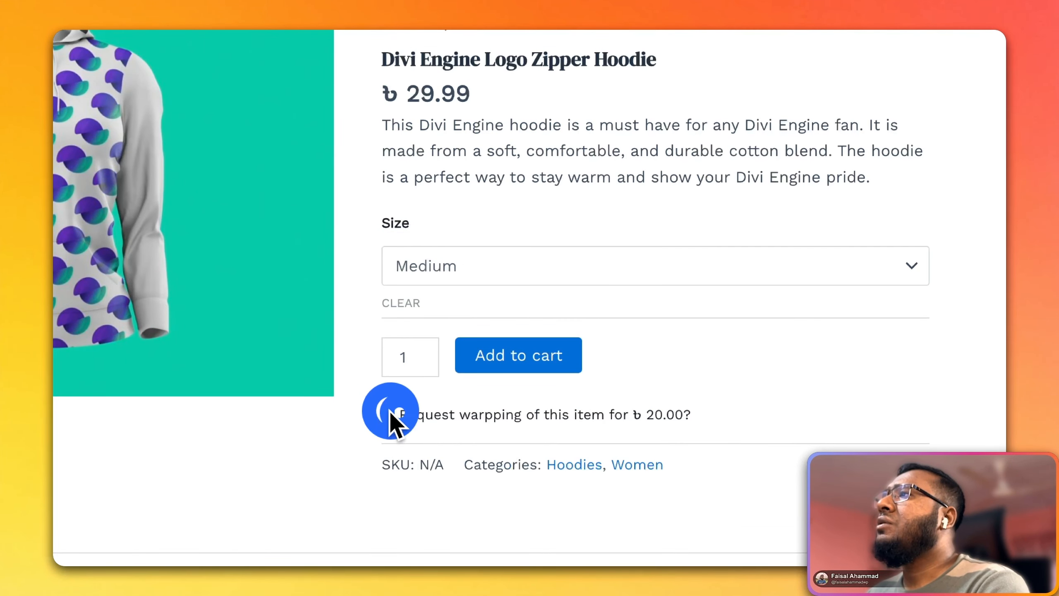
click(390, 413)
click(668, 172)
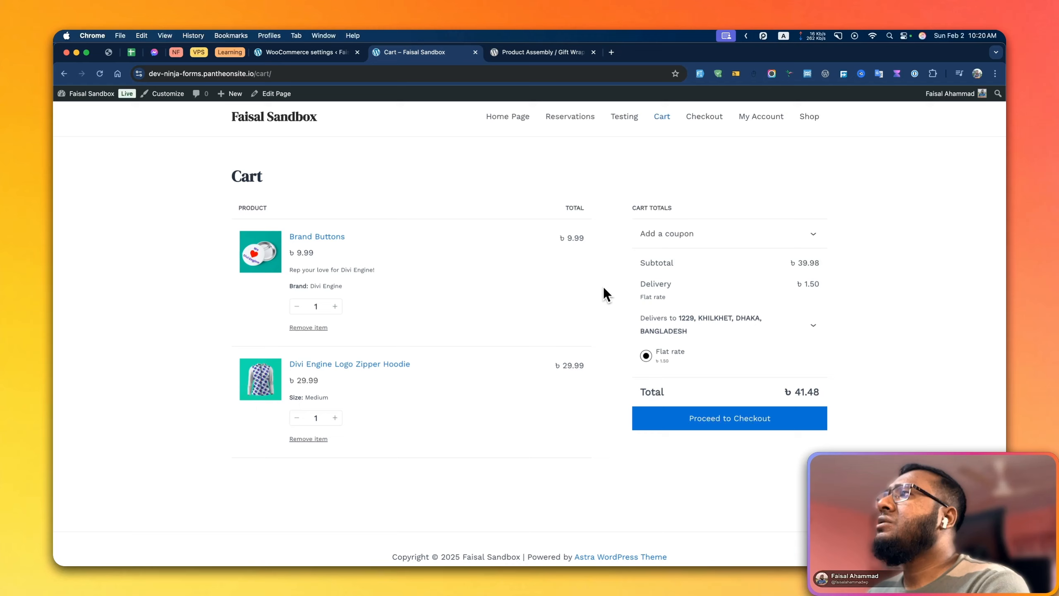
scroll(603, 288, down, 1)
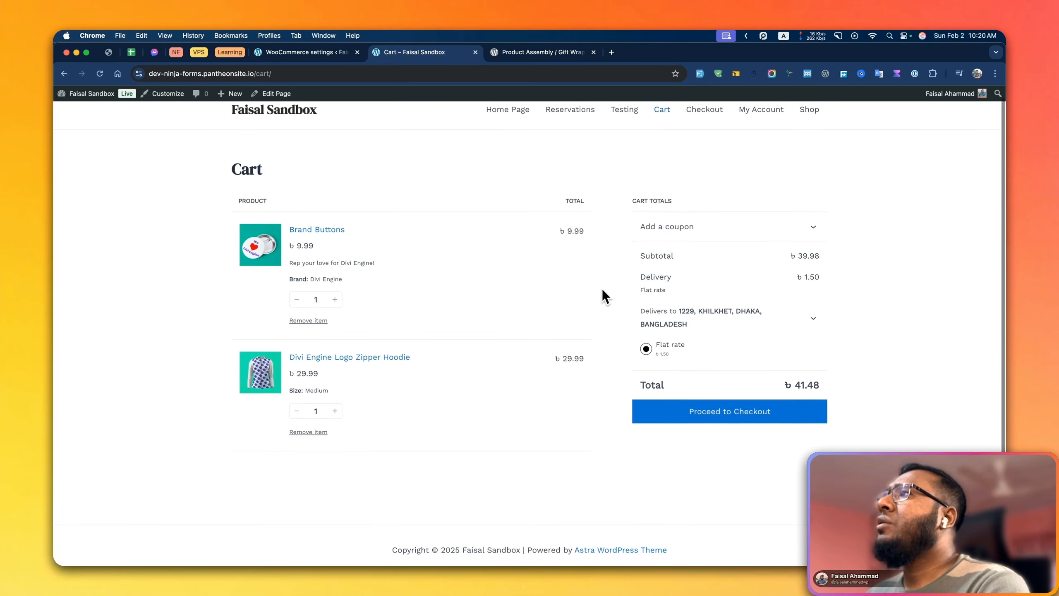
click(672, 400)
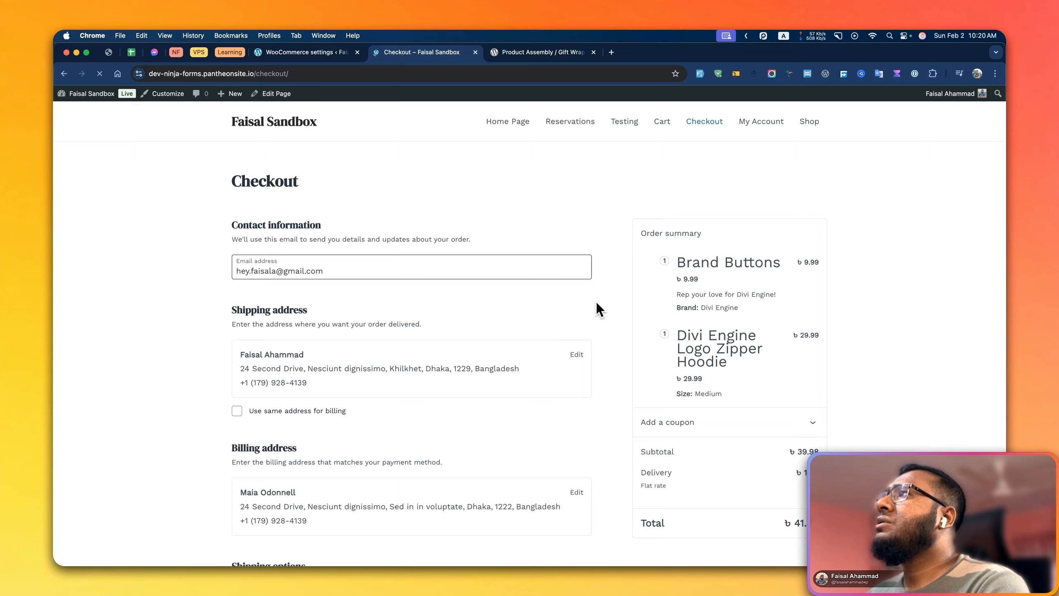
Examine the checkout order summary for the Brand Buttons and hoodie prices without wrapping
scroll(599, 310, down, 5)
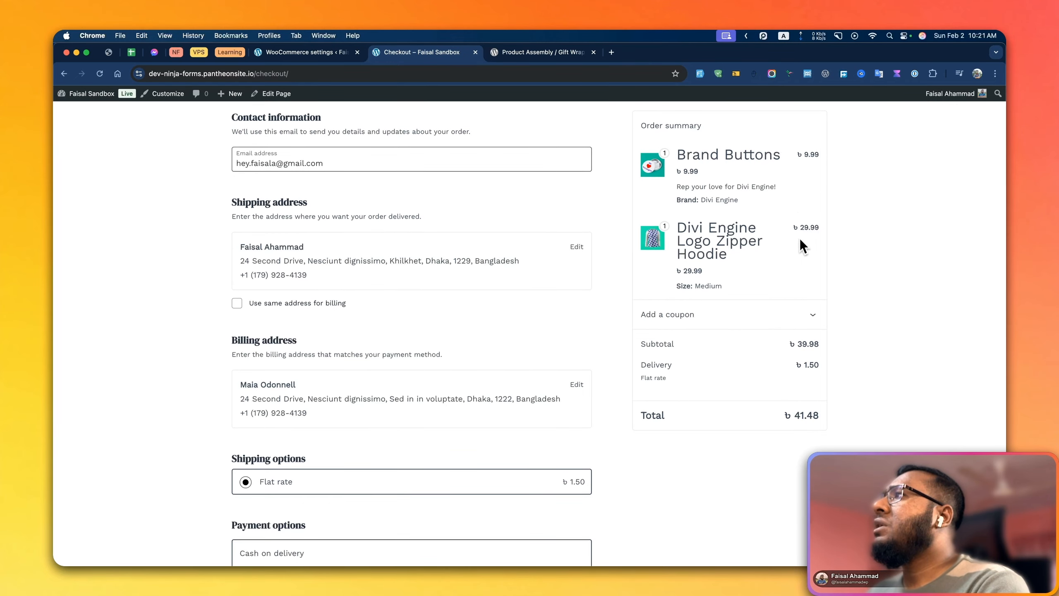
scroll(523, 362, down, 10)
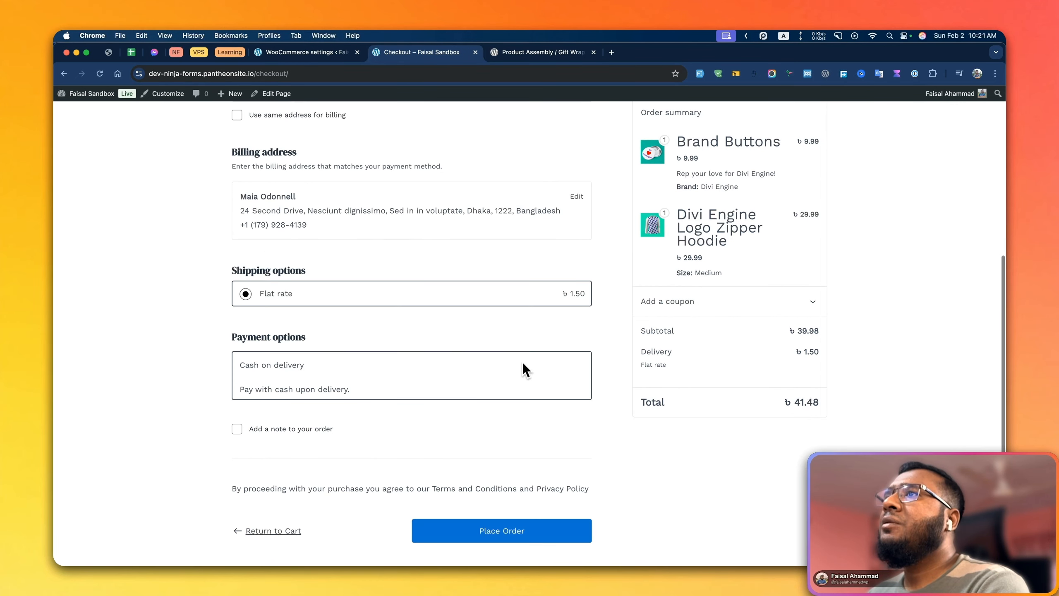
scroll(523, 362, up, 15)
scroll(647, 352, down, 2)
click(686, 341)
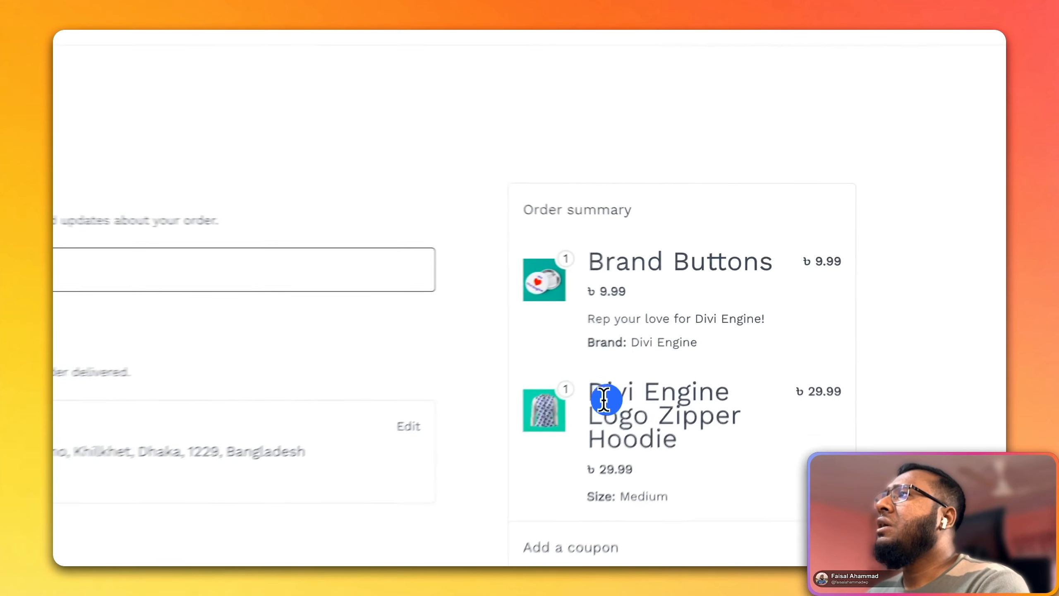
click(628, 349)
click(660, 347)
click(654, 347)
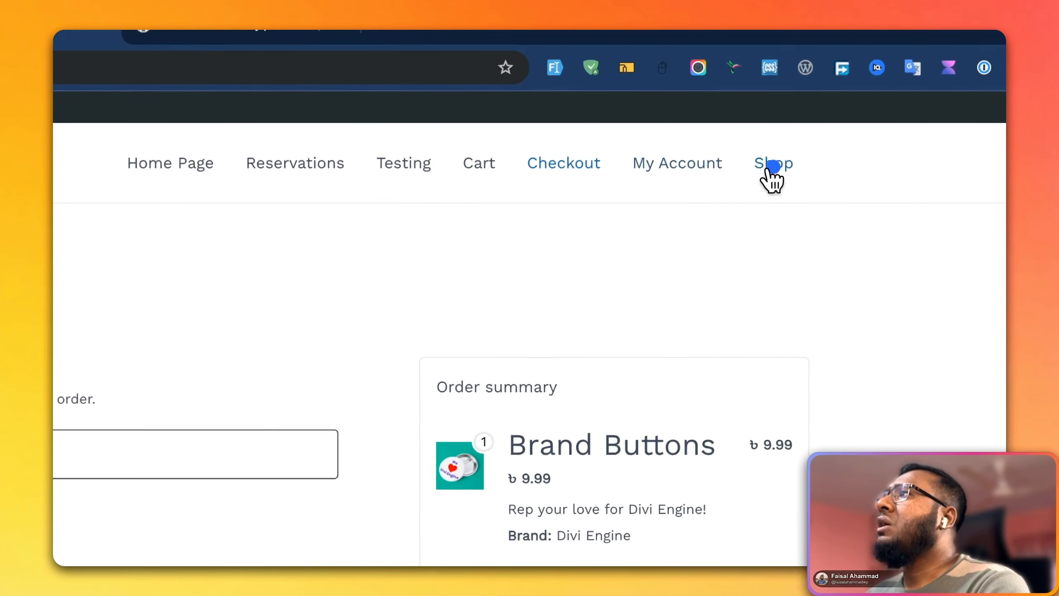
Reopen the Divi Engine Logo Zipper Hoodie from the shop, add a Medium one with the ৳ 20.00 wrapping requested, and view the cart
click(805, 59)
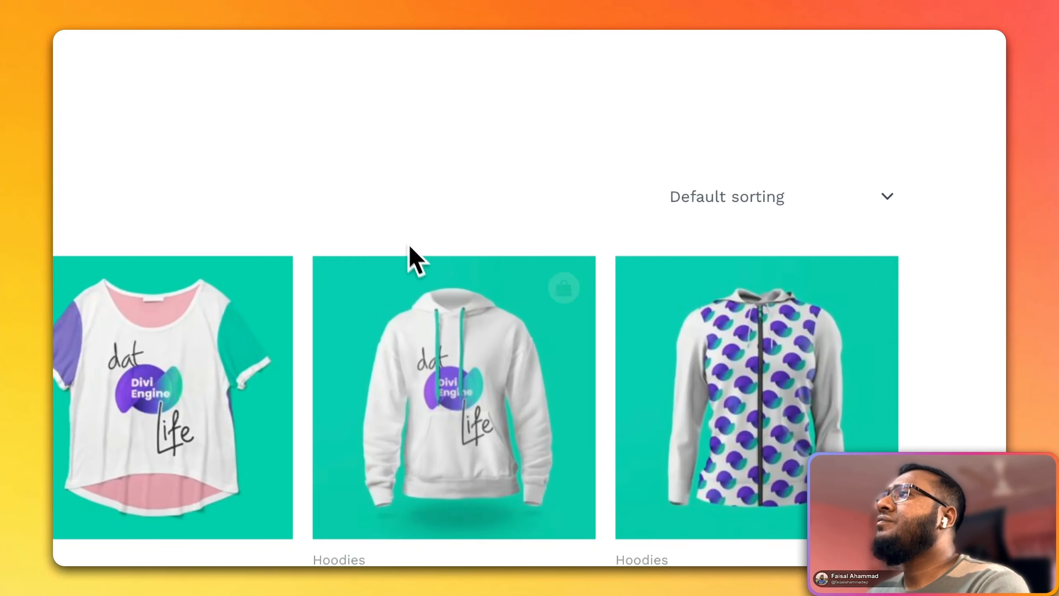
scroll(539, 402, down, 6)
click(694, 287)
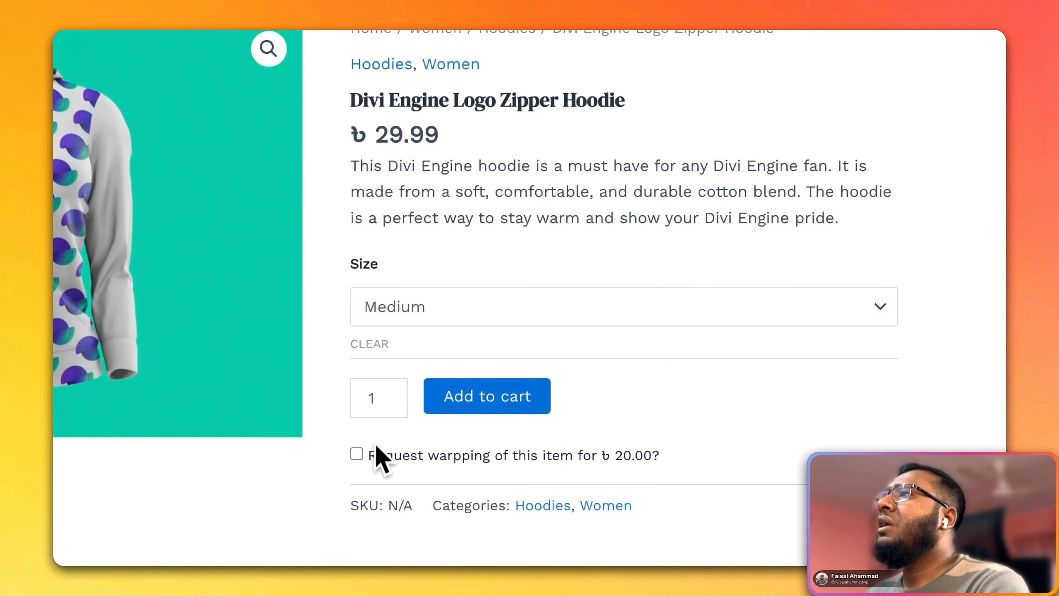
click(348, 428)
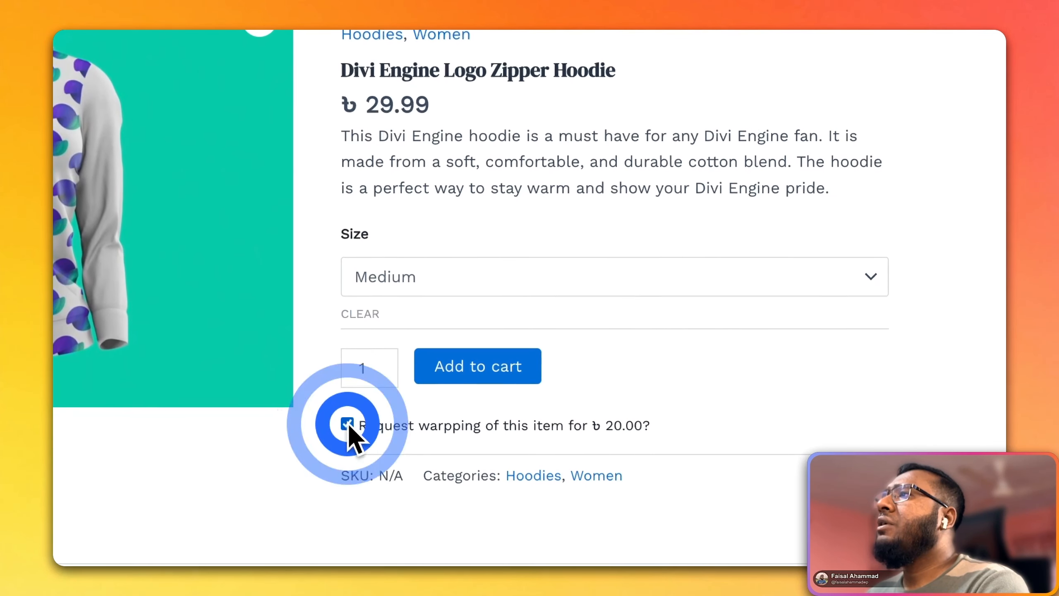
click(499, 370)
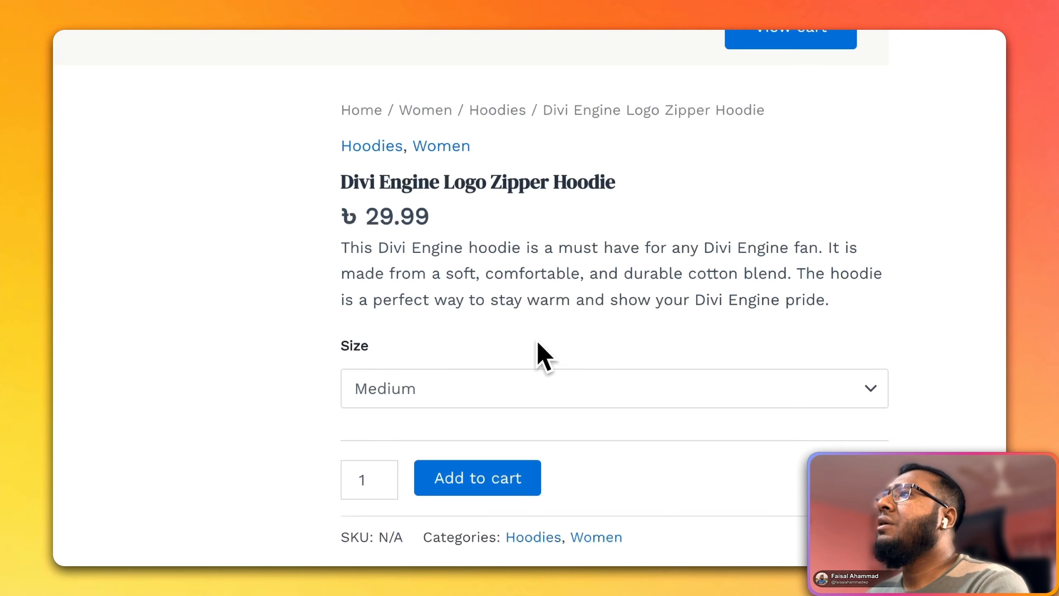
click(649, 194)
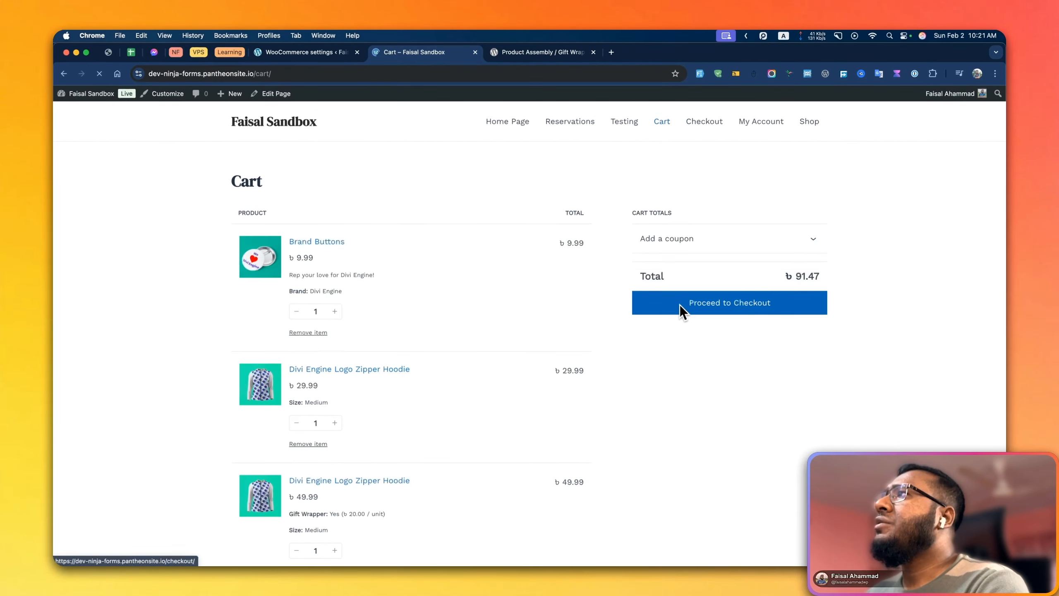
Check the Gift Wrapper line of the newly added hoodie in the cart and proceed to checkout
scroll(715, 348, down, 4)
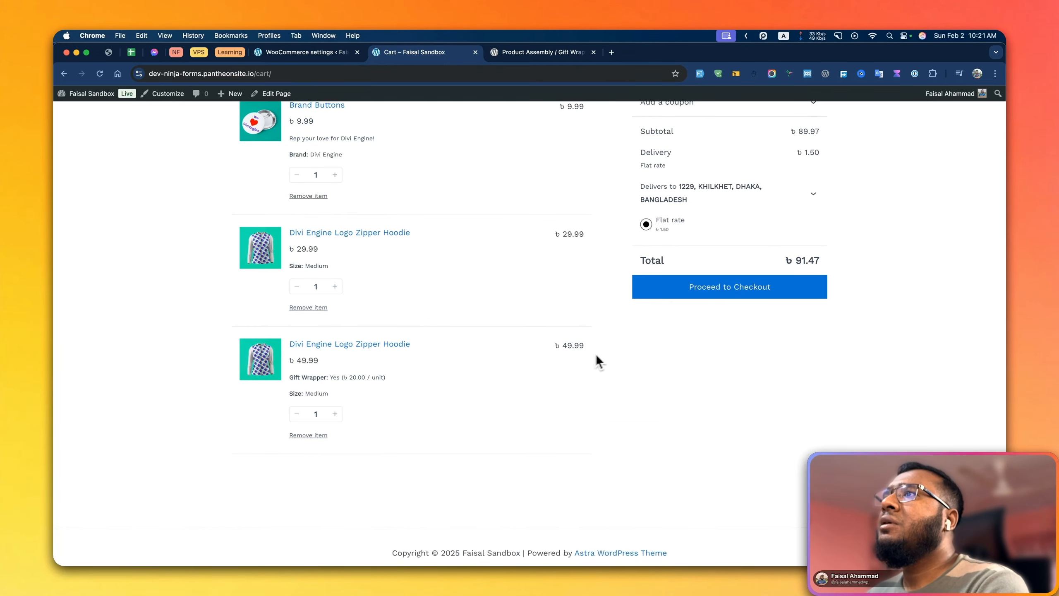
drag(384, 378, 293, 377)
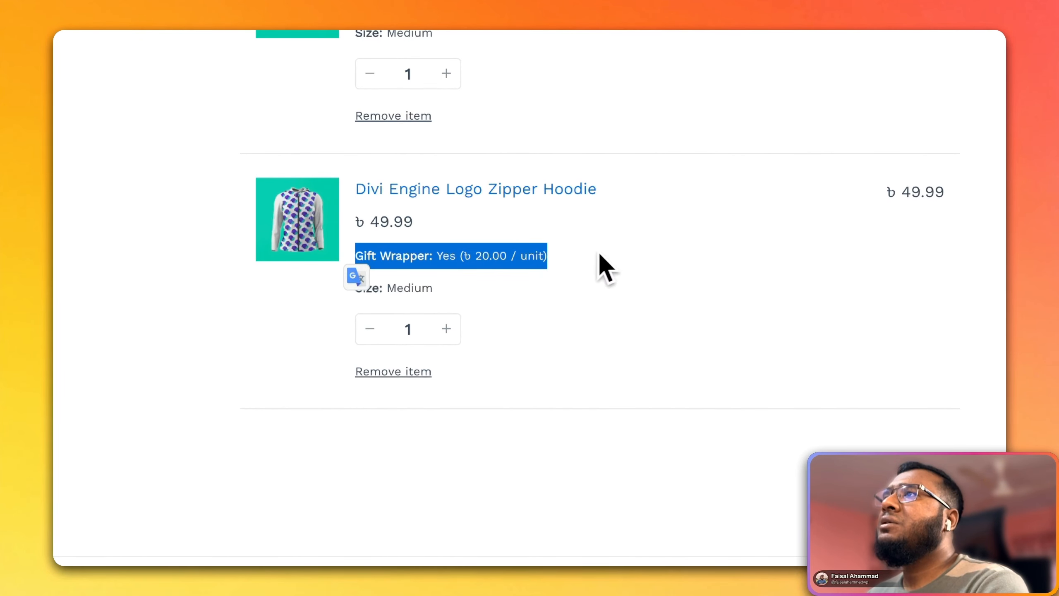
click(674, 249)
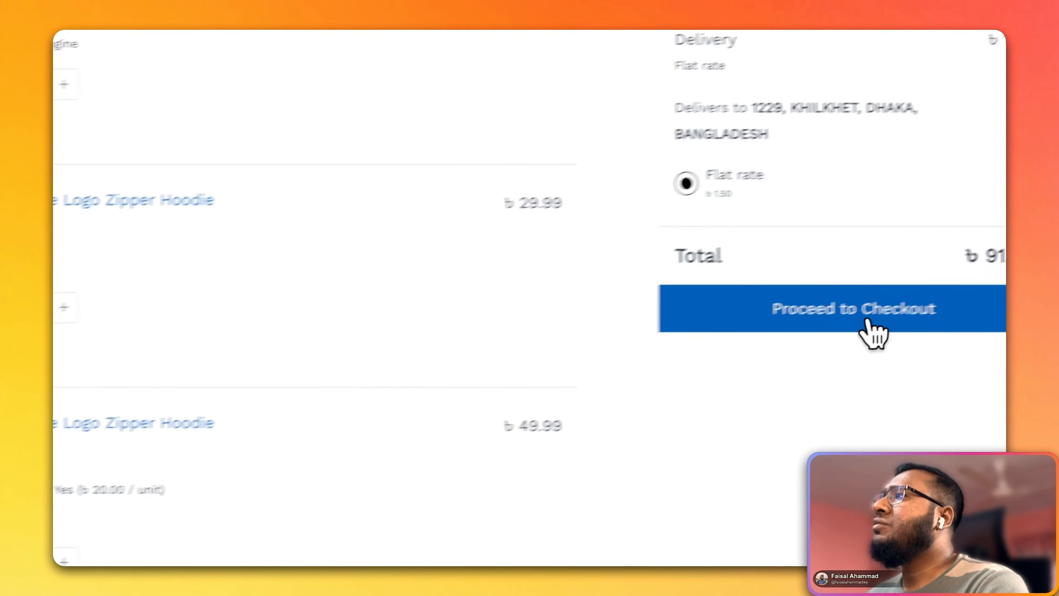
click(867, 324)
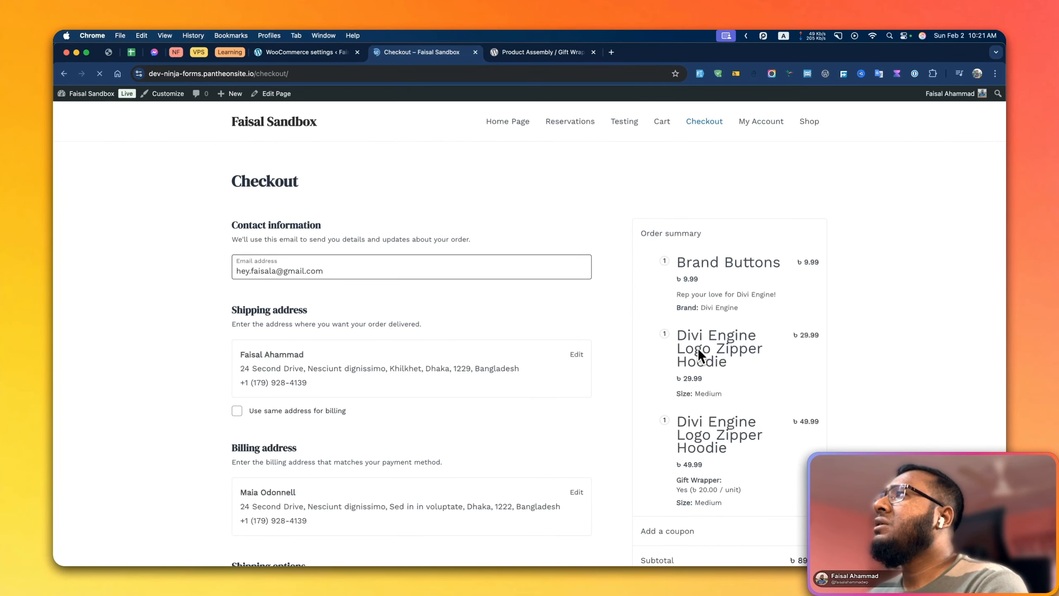
Examine the Gift Wrapper charge and item prices of the two hoodie entries in the checkout order summary
scroll(699, 350, down, 5)
drag(752, 366, 711, 361)
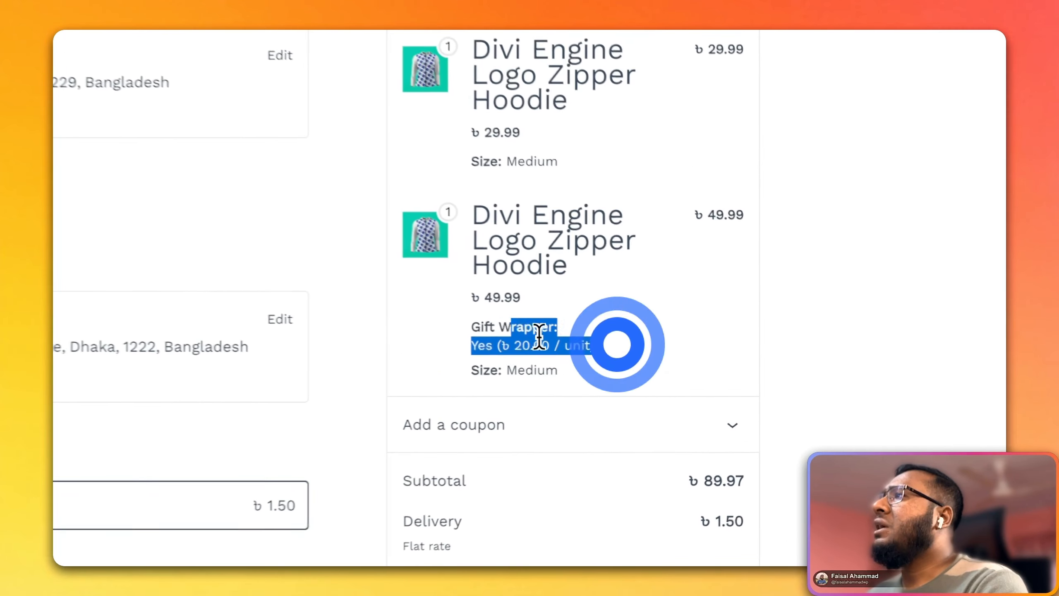
drag(538, 337, 456, 324)
scroll(542, 271, down, 3)
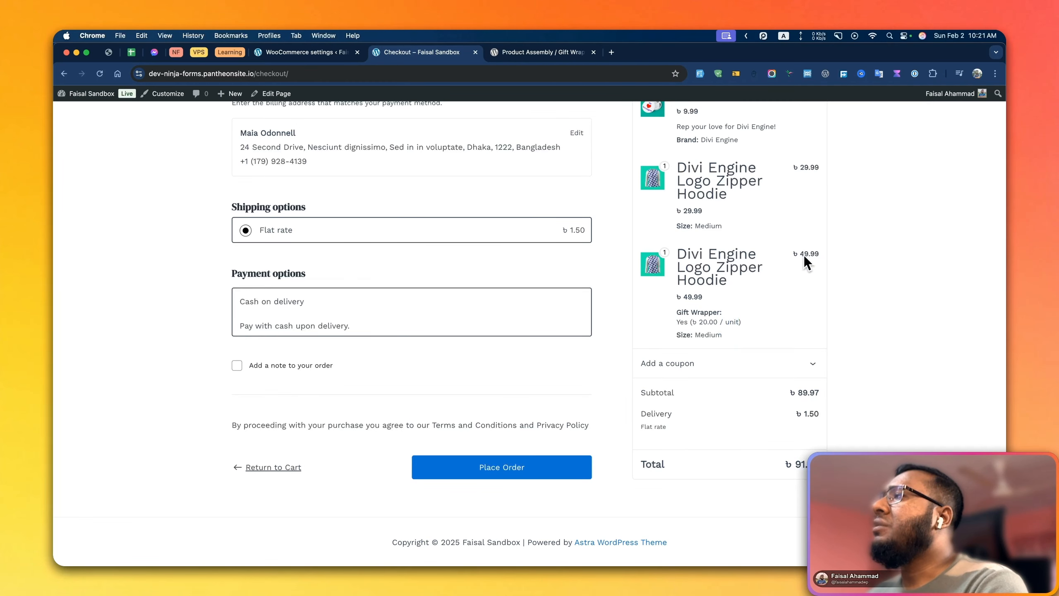
scroll(741, 305, up, 7)
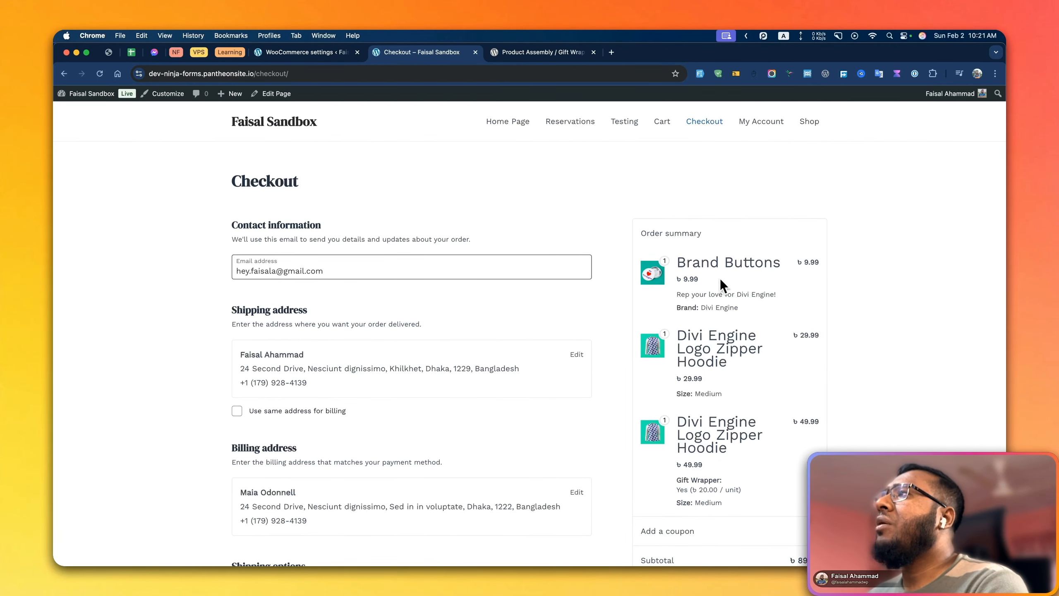
scroll(746, 311, down, 3)
scroll(718, 333, up, 3)
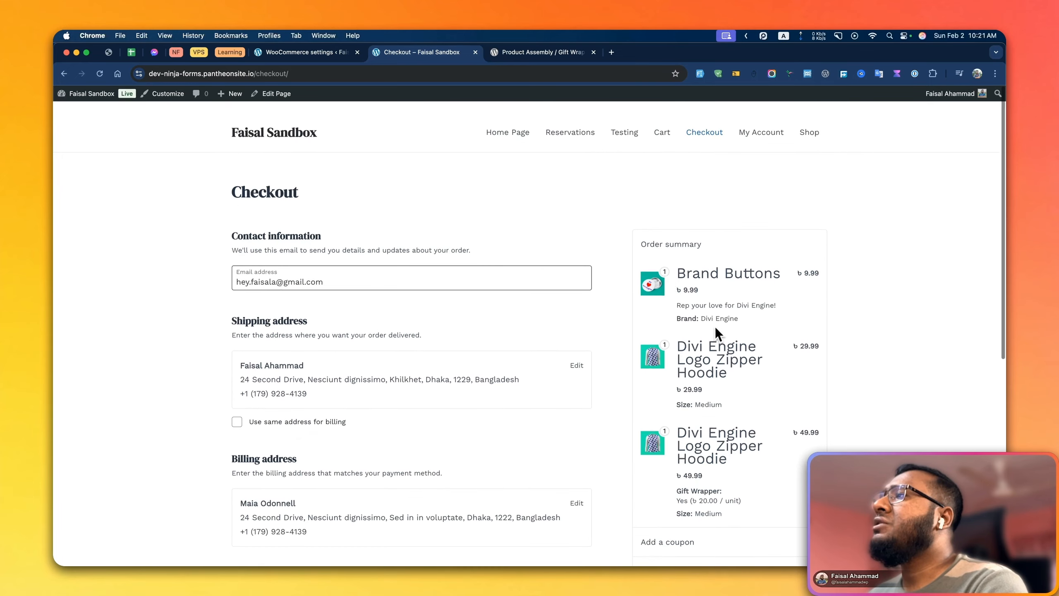
Return to the shop and add a Divi Engine String Bag (Small Logos) to the cart without wrapping
click(809, 132)
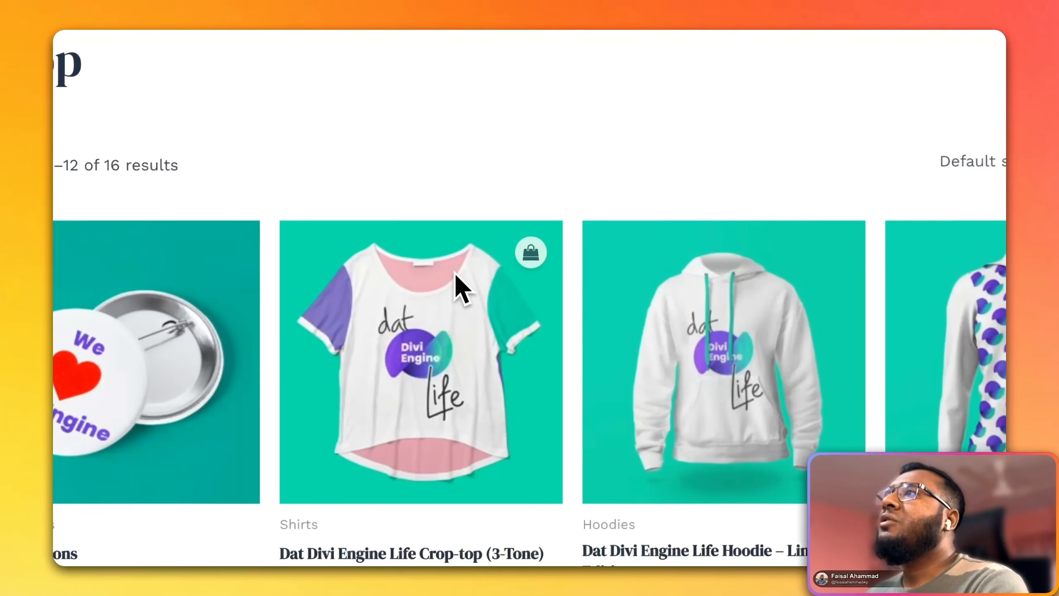
scroll(455, 272, down, 7)
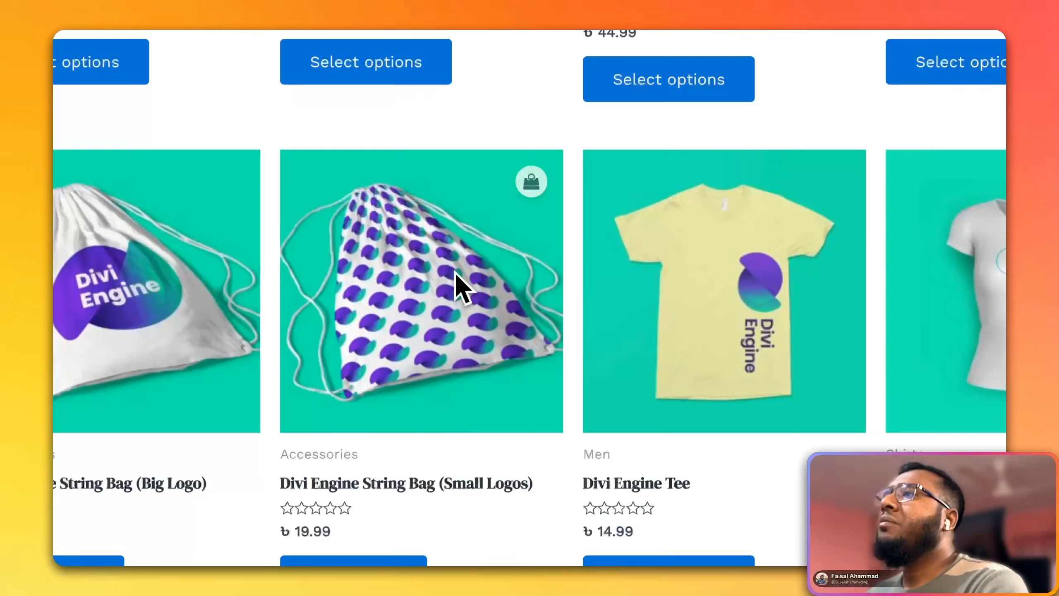
scroll(455, 273, down, 3)
click(378, 442)
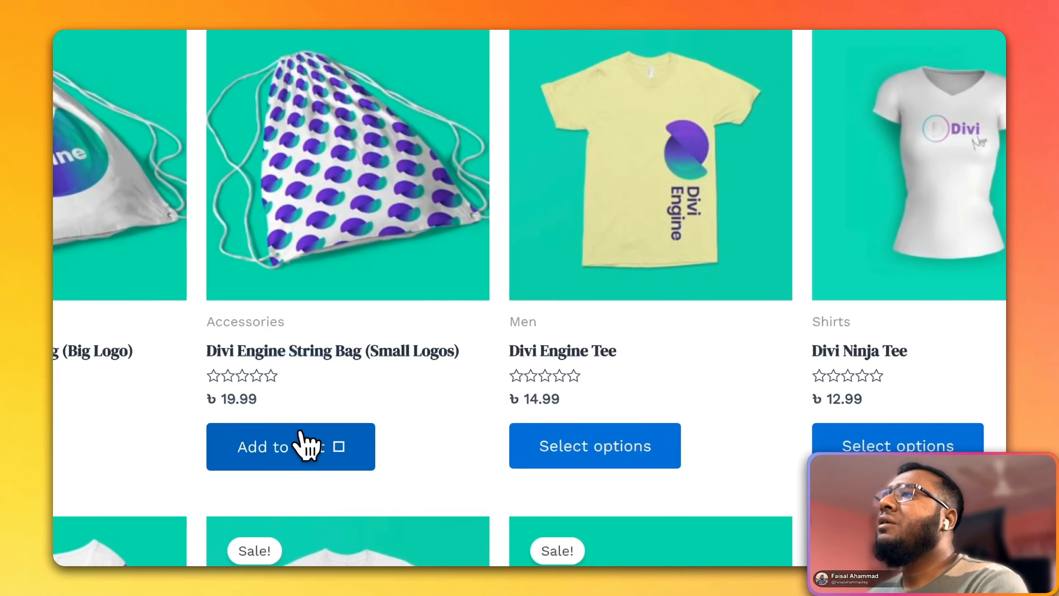
Open the Divi Engine String Bag (Small Logos) product, add one with the ৳ 20.00 wrapping requested, and view the cart
click(341, 354)
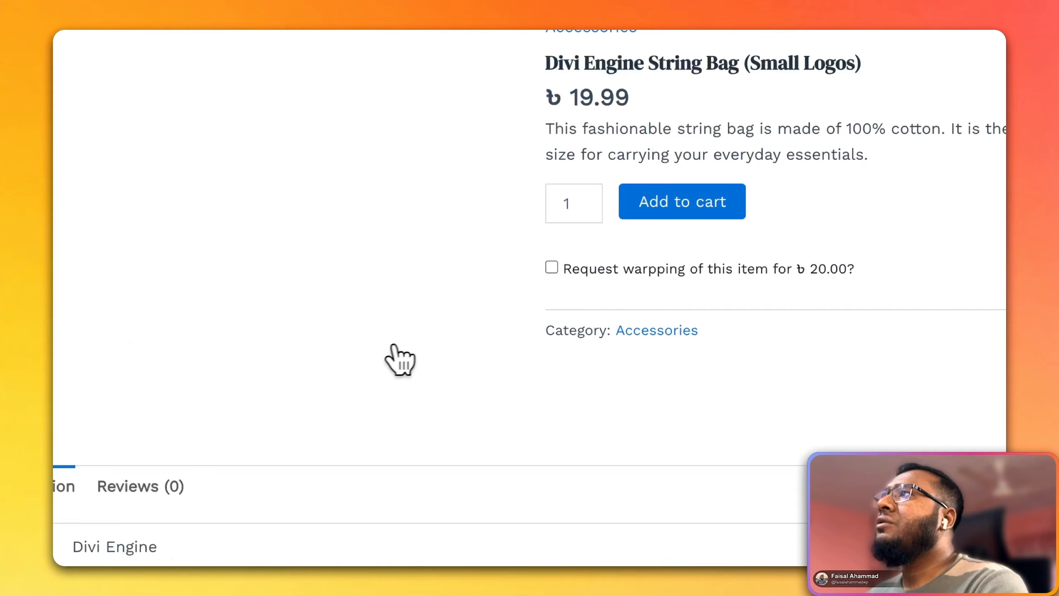
click(587, 267)
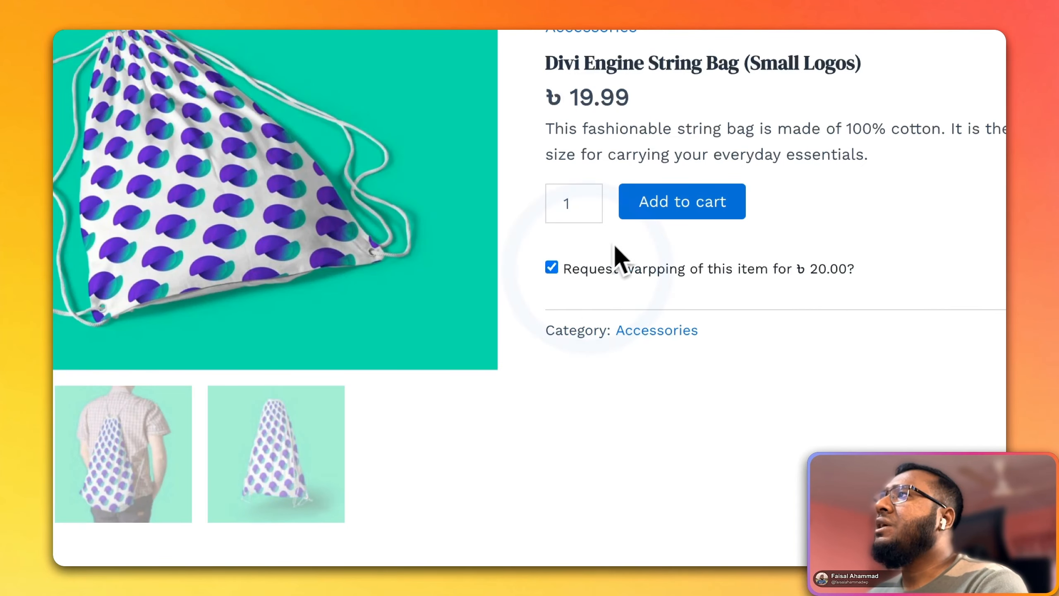
click(702, 201)
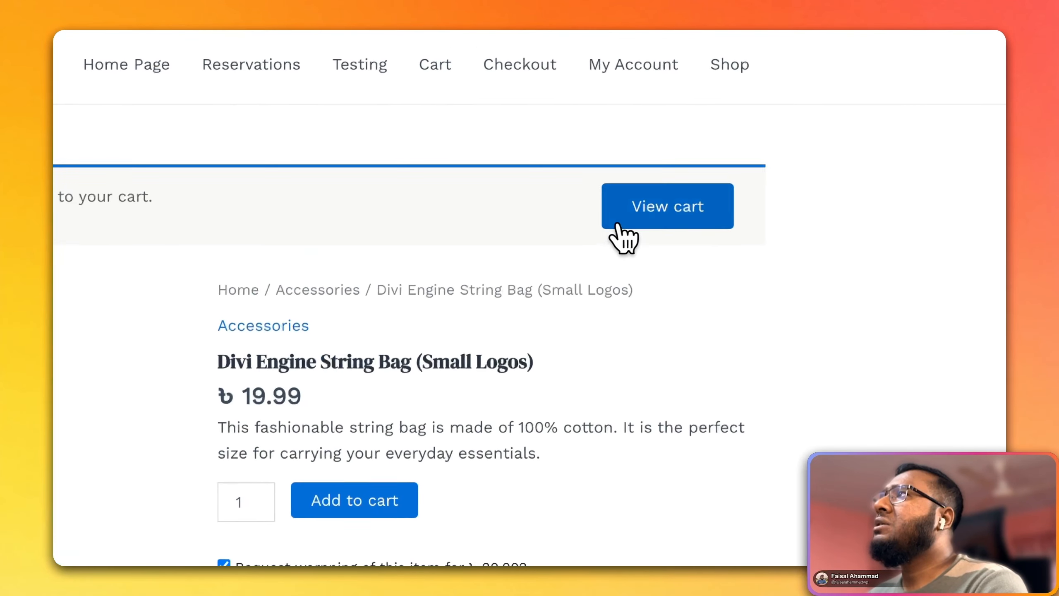
click(639, 218)
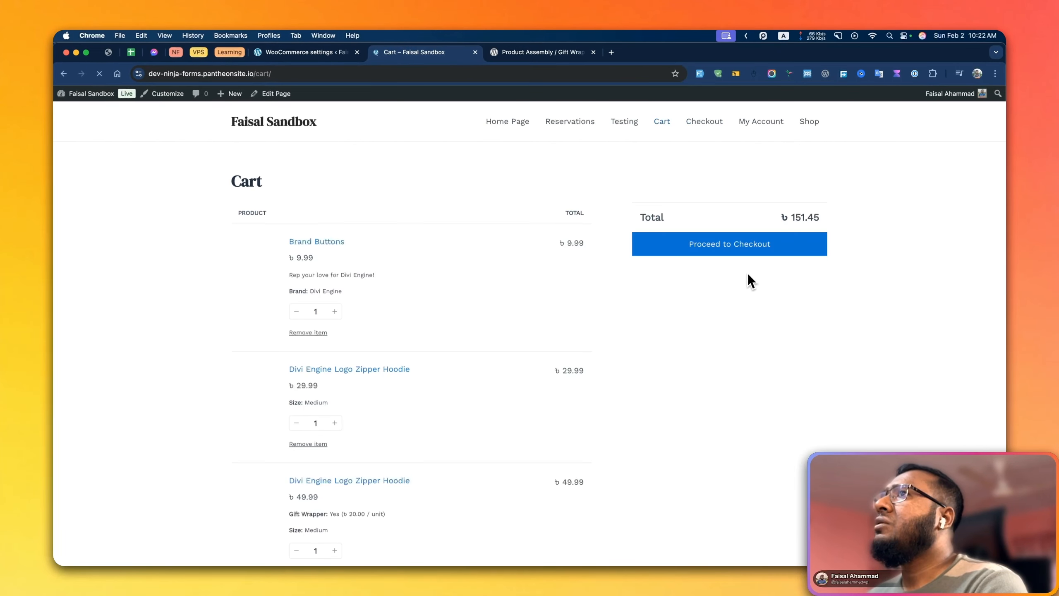
Remove the Brand Buttons, the unwrapped Divi Engine Logo Zipper Hoodie and the unwrapped Divi Engine String Bag (Small Logos) from the cart
scroll(417, 295, down, 3)
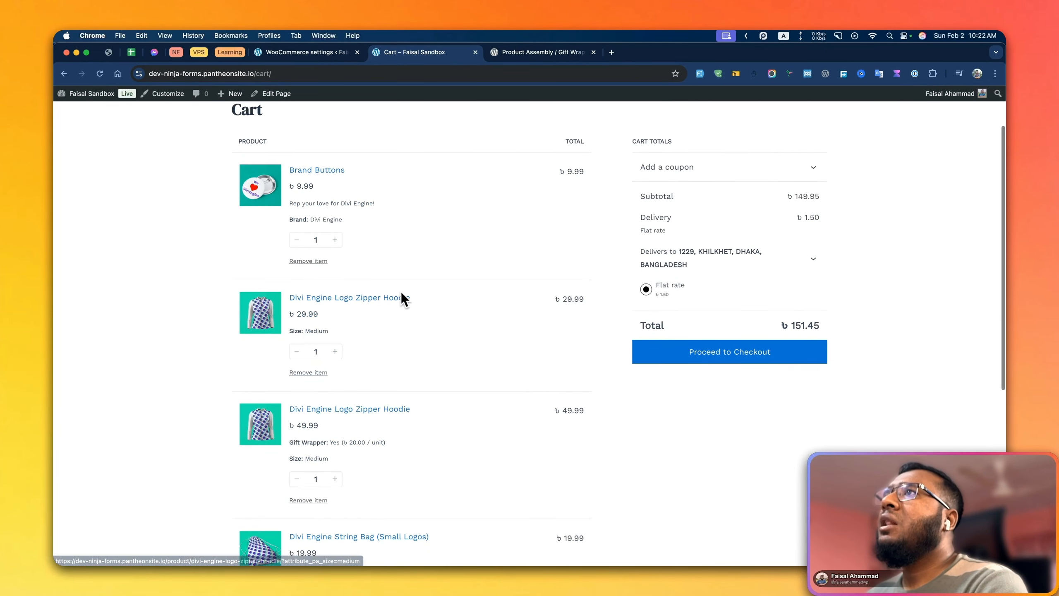
click(332, 294)
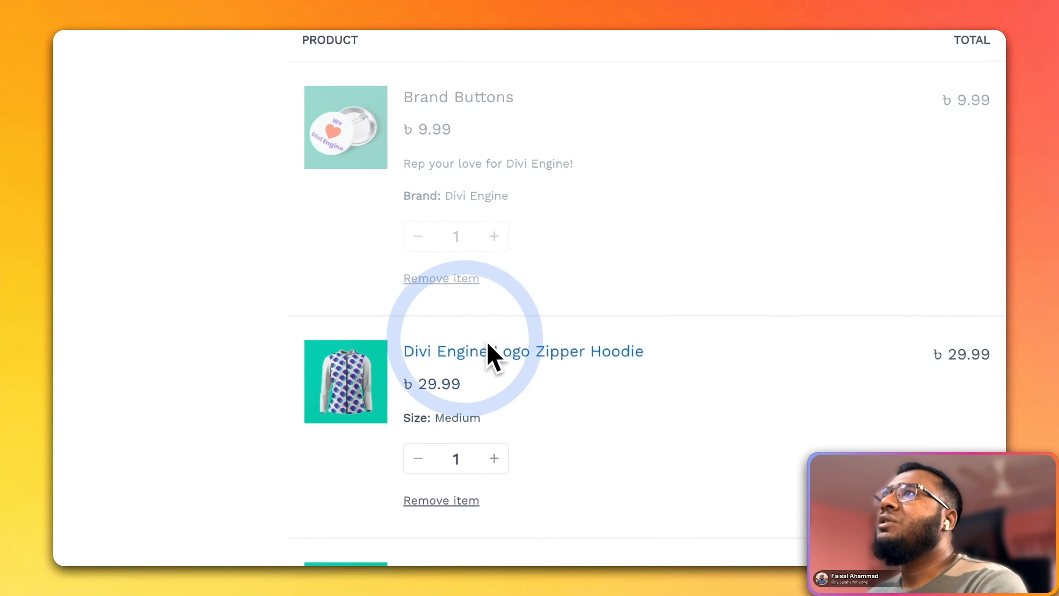
click(463, 249)
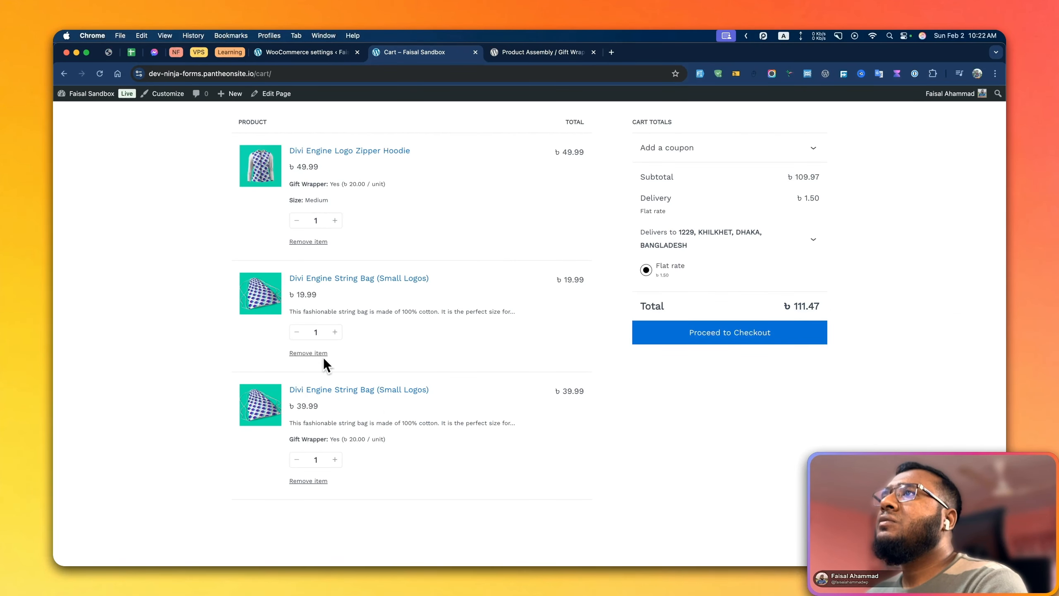
scroll(390, 319, up, 2)
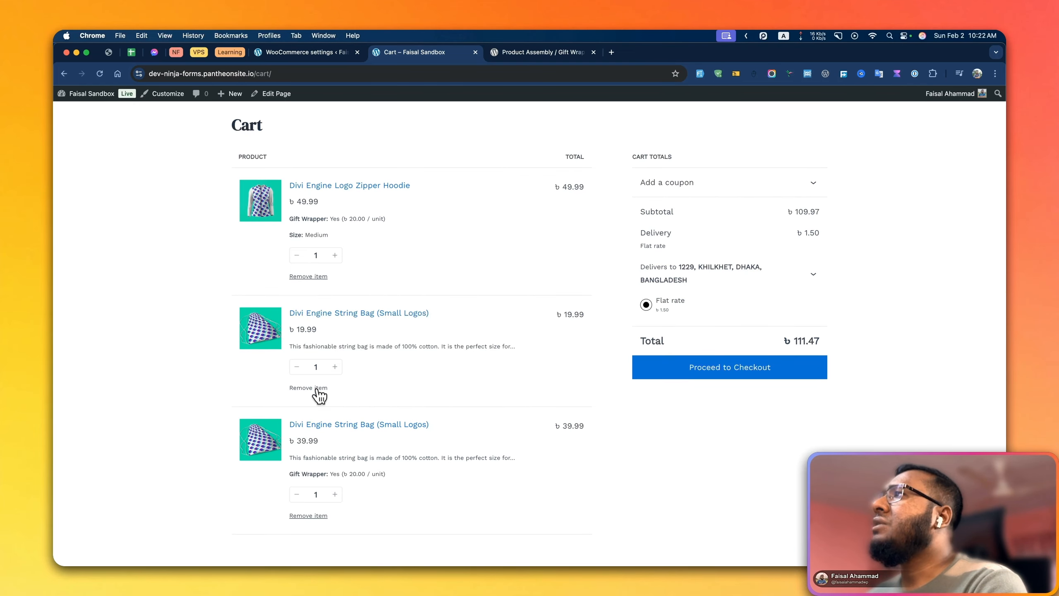
click(317, 388)
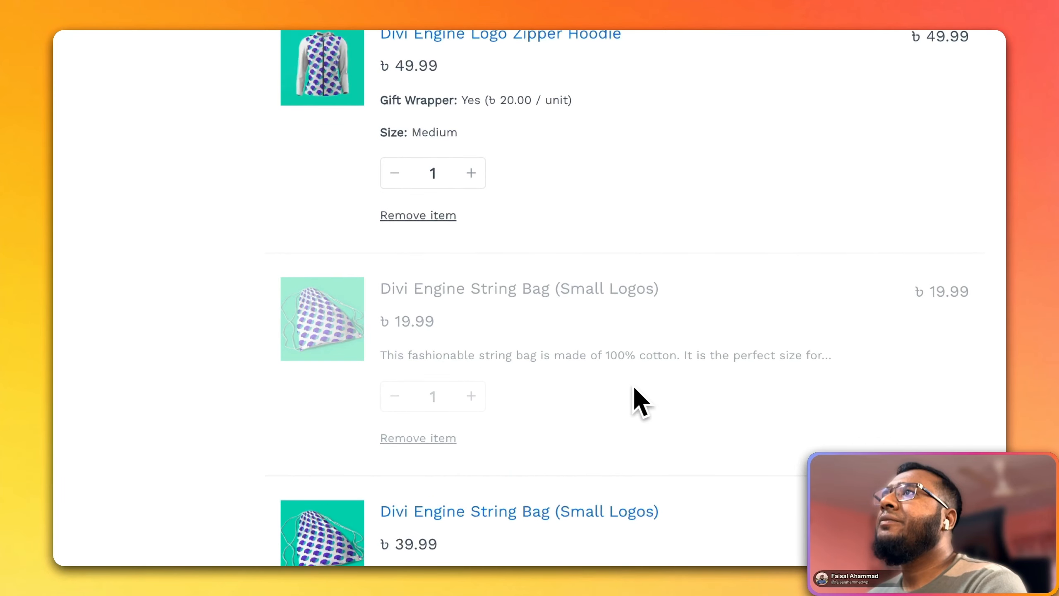
Proceed to checkout with the two gift-wrapped items and review the order summary, shipping and payment options
click(789, 424)
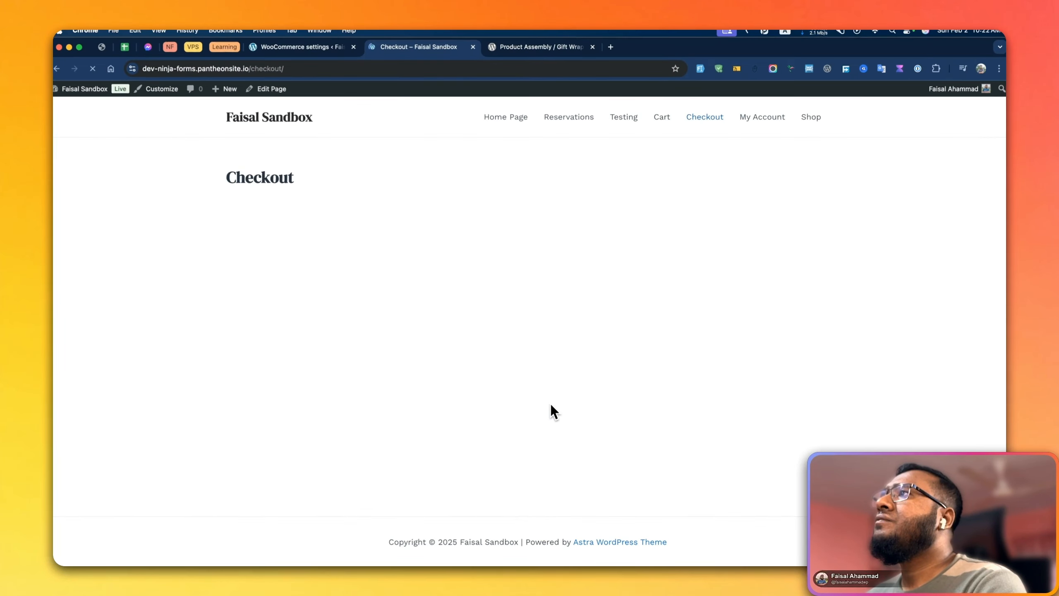
scroll(563, 396, down, 2)
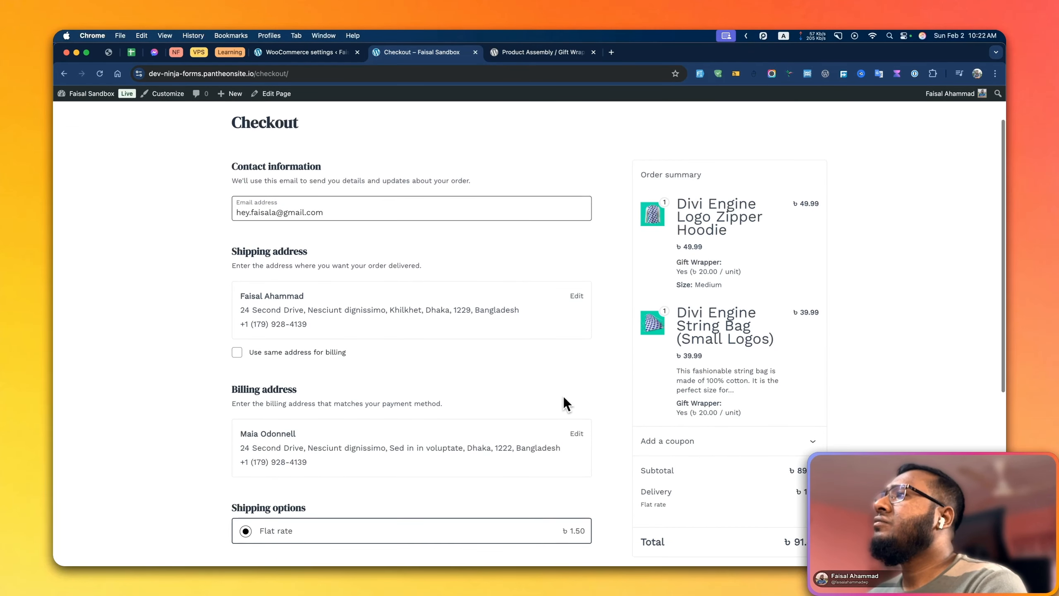
scroll(566, 397, down, 4)
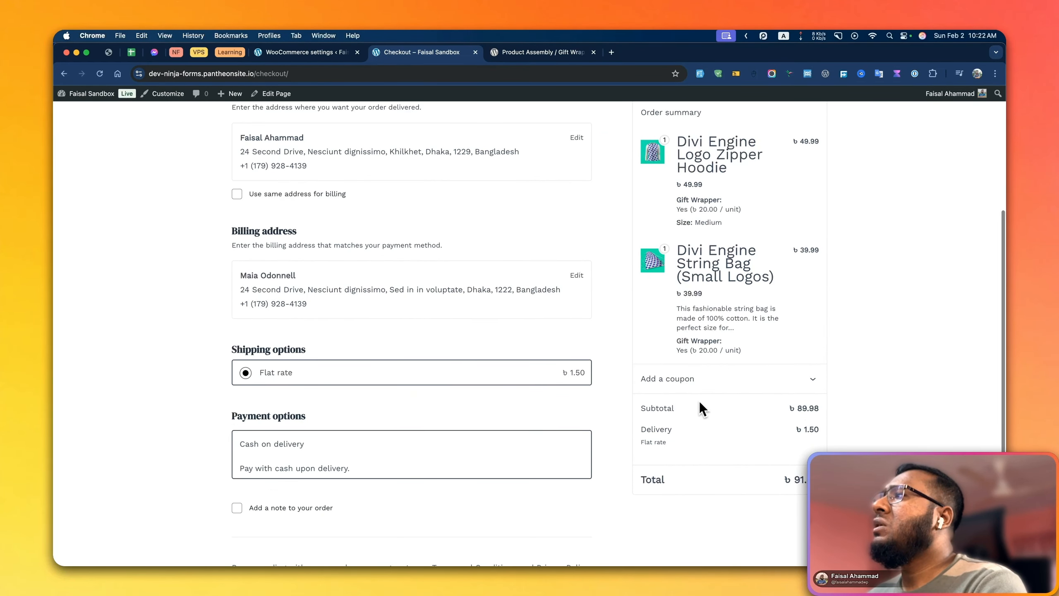
scroll(551, 419, down, 3)
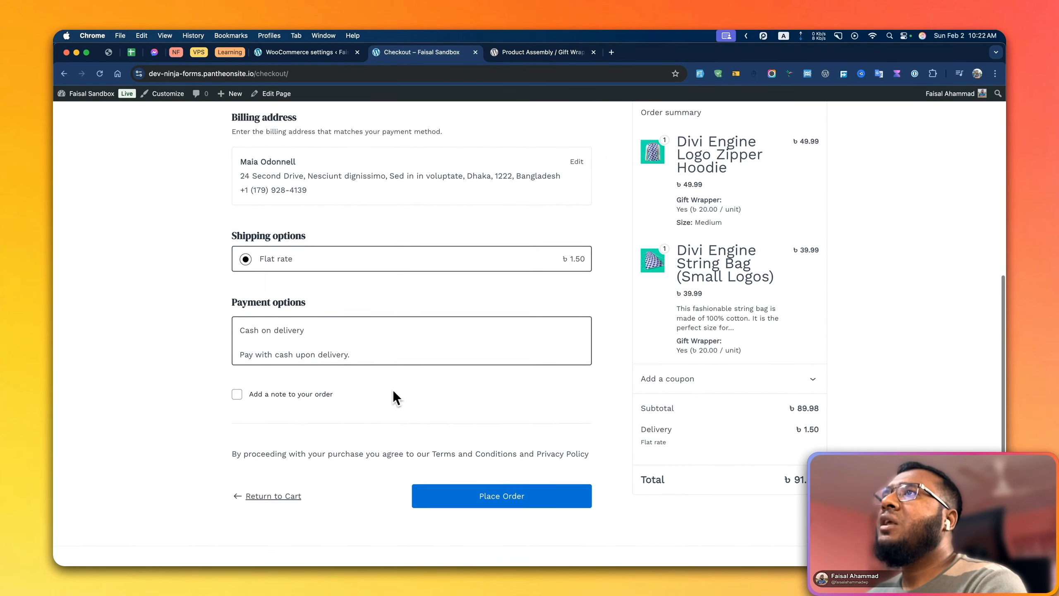
scroll(395, 394, up, 10)
Examine the Gift Wrapper charges of the hoodie and the string bag in the order summary, along with the subtotal, delivery and total
click(732, 421)
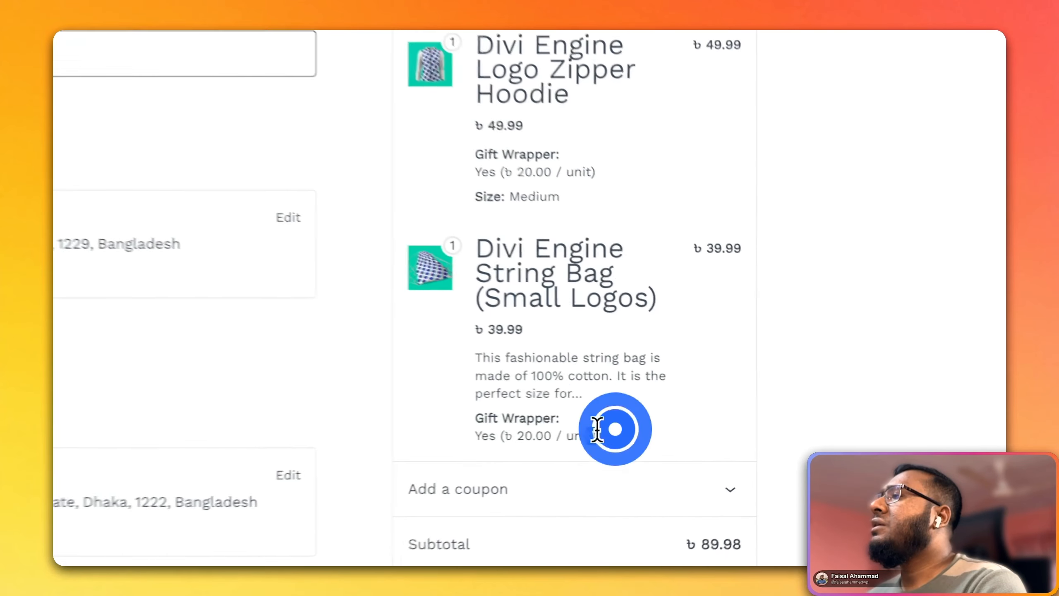
drag(597, 430, 478, 430)
click(635, 432)
drag(606, 164, 461, 170)
click(558, 170)
drag(592, 440, 504, 411)
click(466, 373)
scroll(461, 371, down, 4)
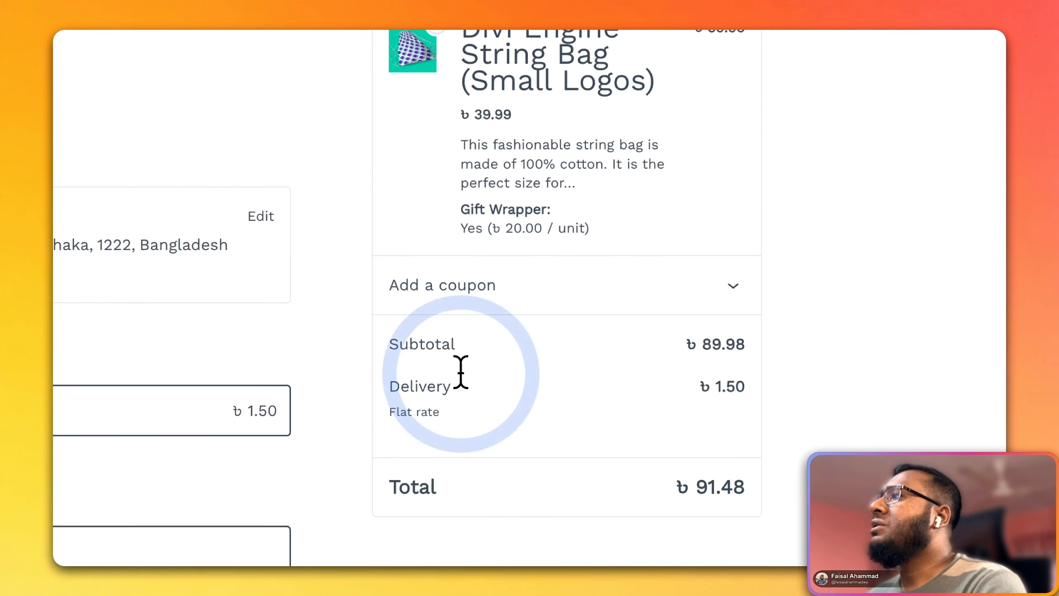